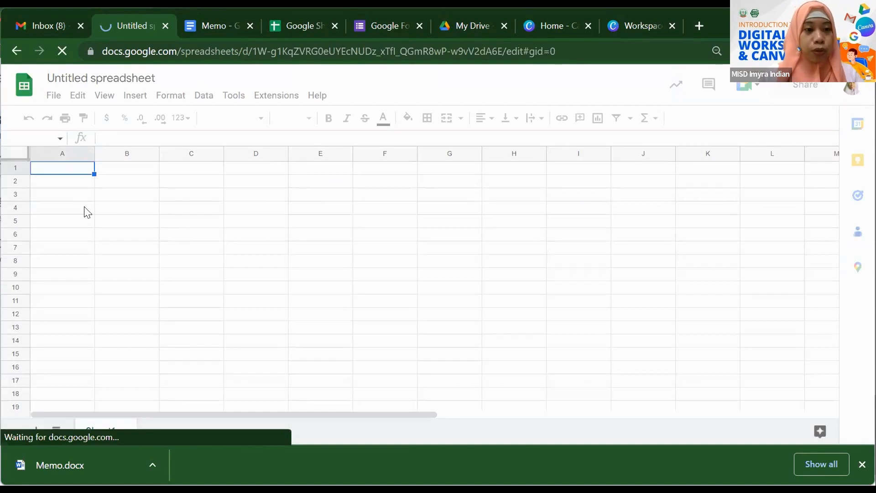
- Enter the headers "Name" in cell A2 and "Address" in cell B2
click(71, 177)
click(67, 170)
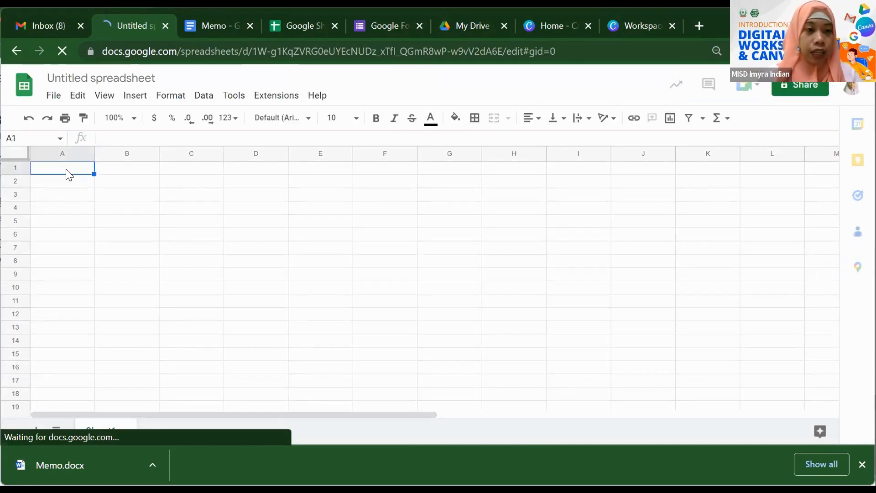
click(65, 179)
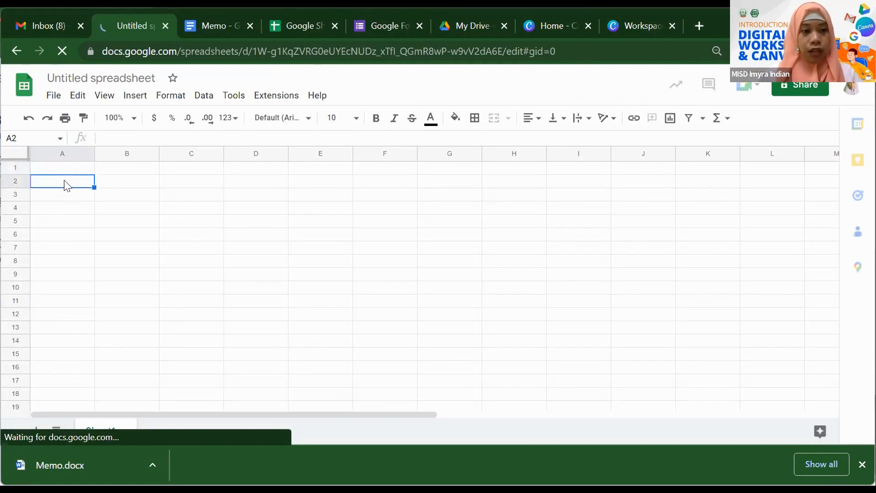
text(N)
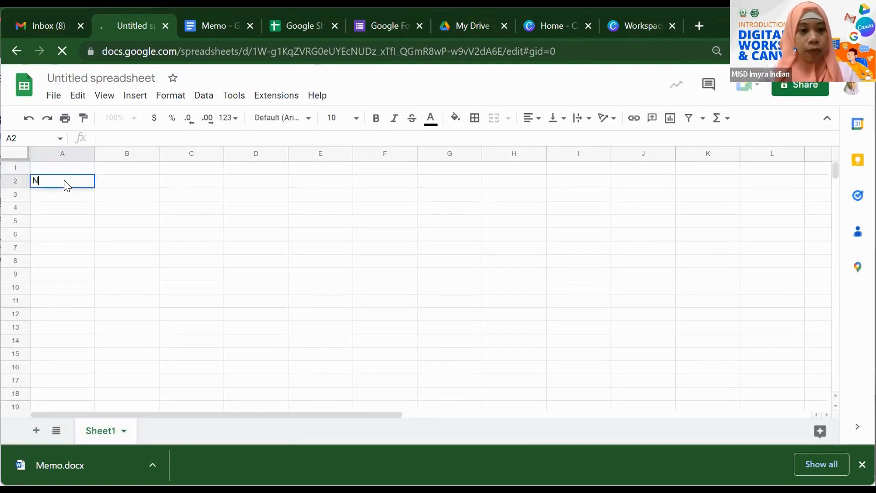
text(ame)
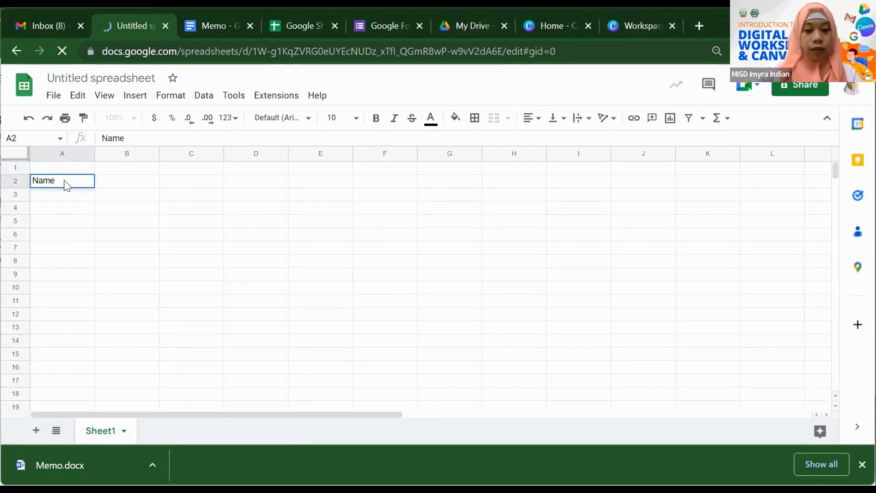
key(Tab)
text(Address)
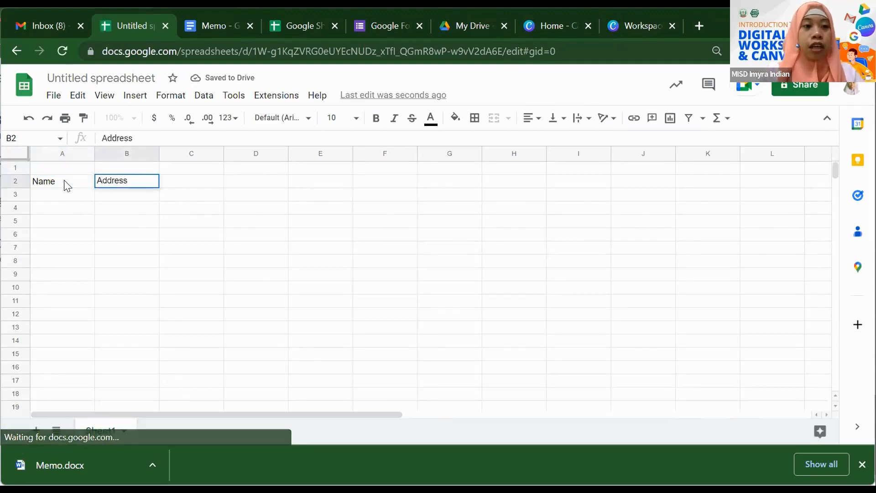
- Make the Name header in cell A2 bold
click(67, 186)
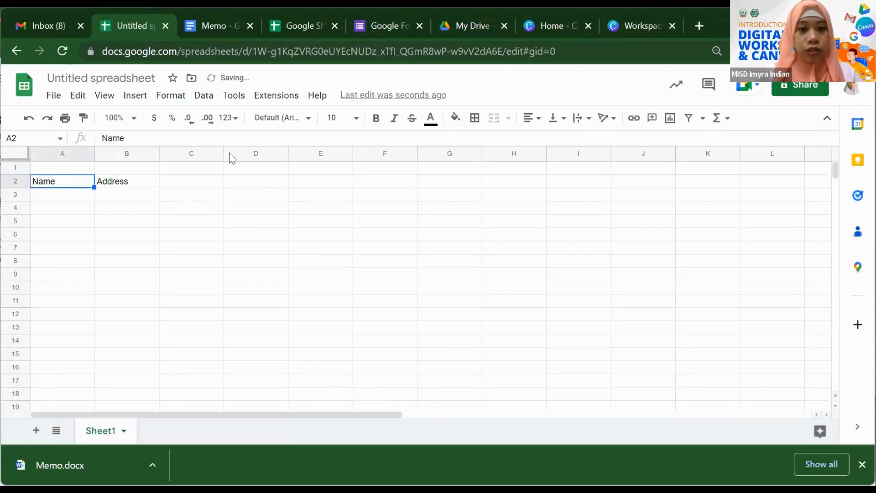
click(357, 121)
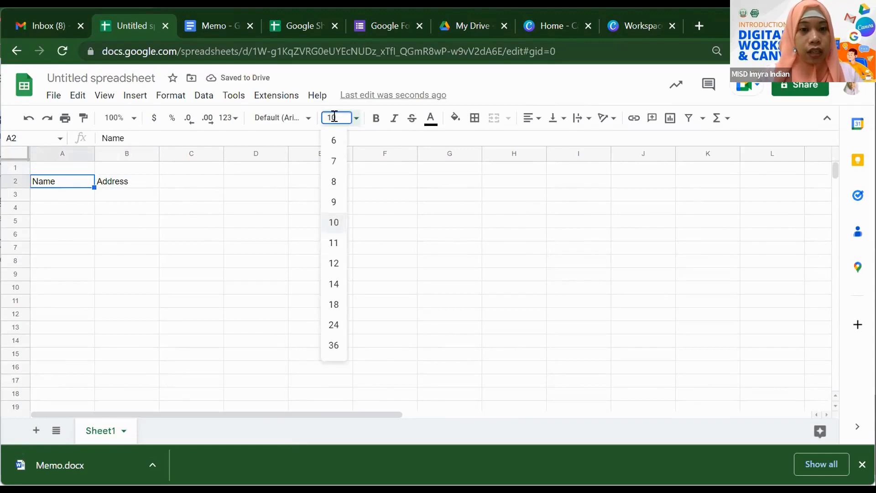
click(309, 119)
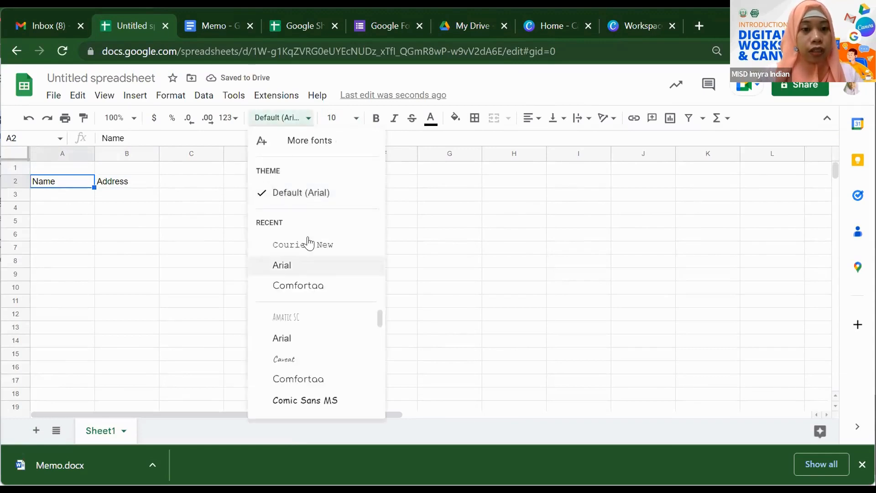
click(377, 120)
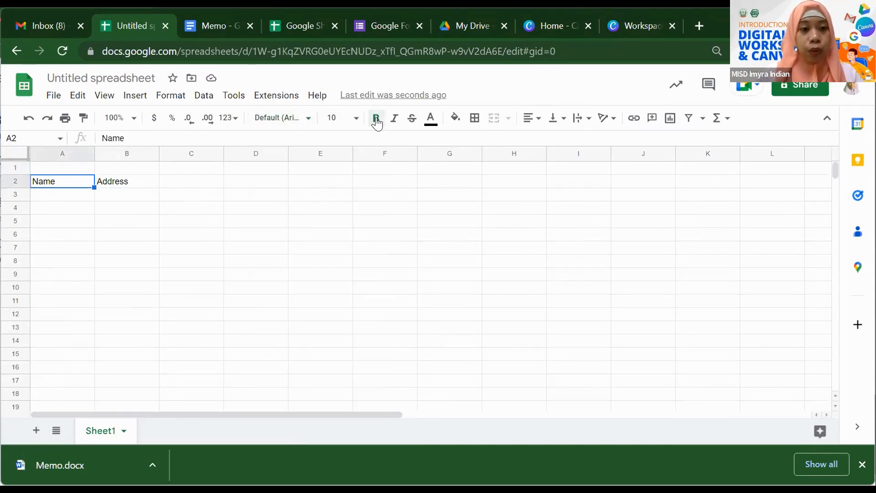
click(376, 120)
- Italicize the Address header in cell B2
key(Right)
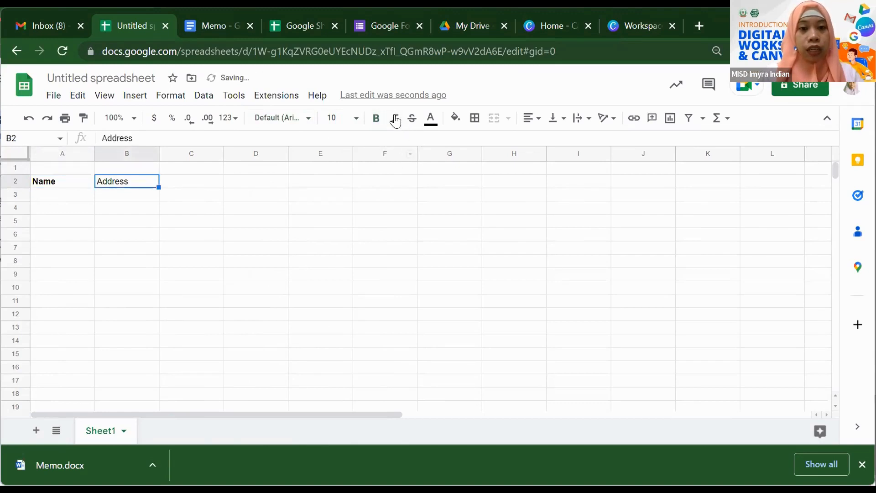
click(394, 118)
click(165, 232)
drag(162, 179, 26, 176)
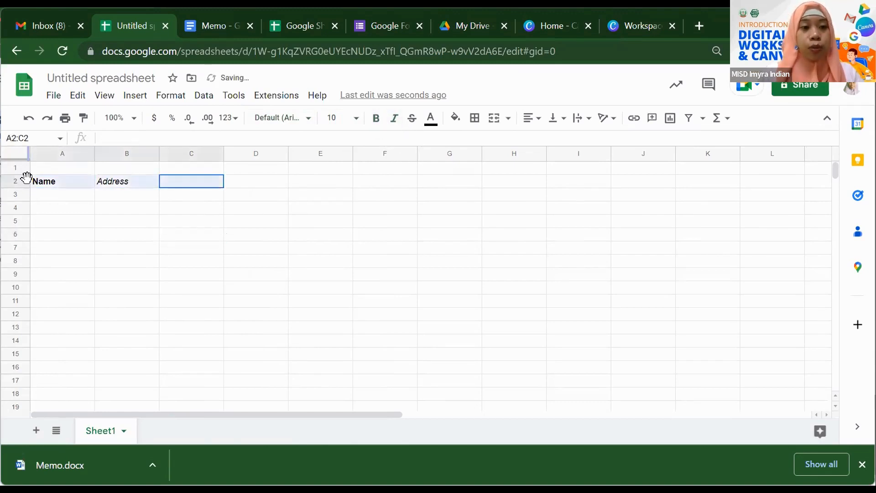
click(156, 230)
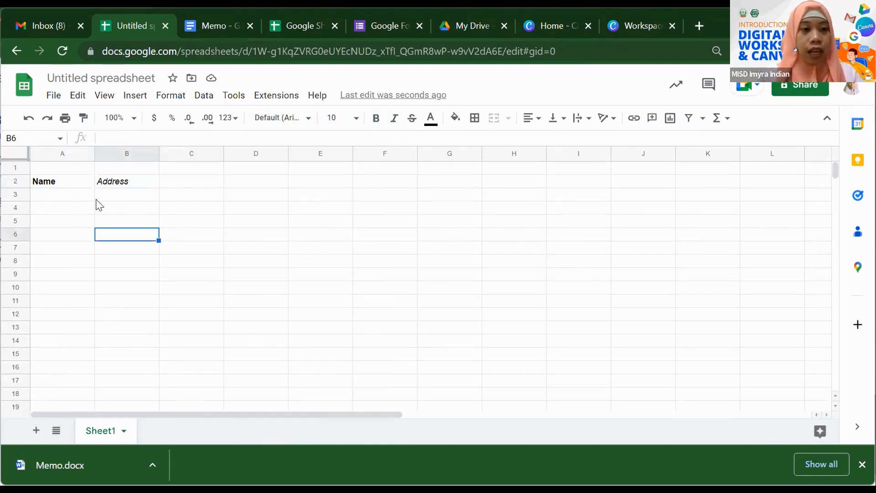
- Try left, center and right horizontal alignment on the headers in A2:B2, ending with center alignment
click(43, 183)
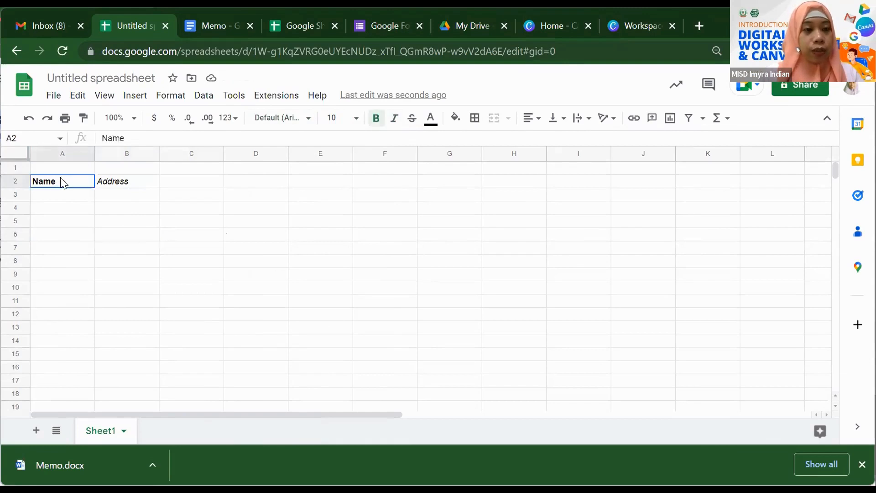
shift+click(143, 184)
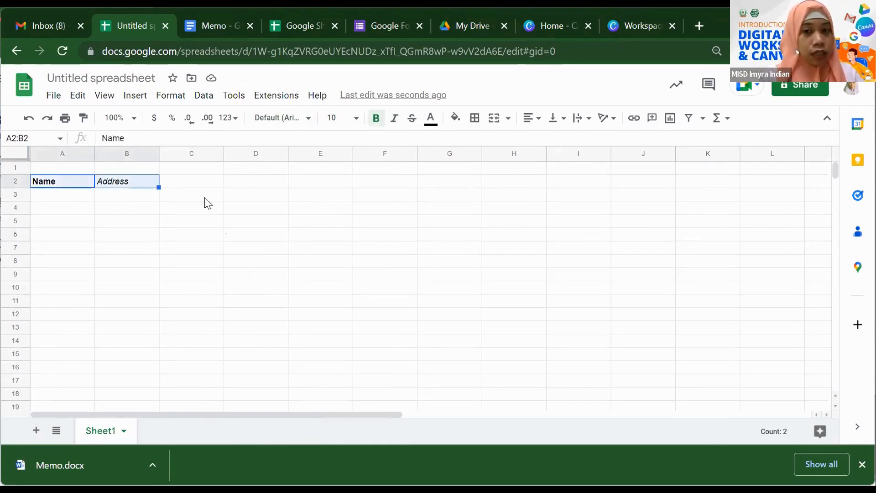
click(532, 124)
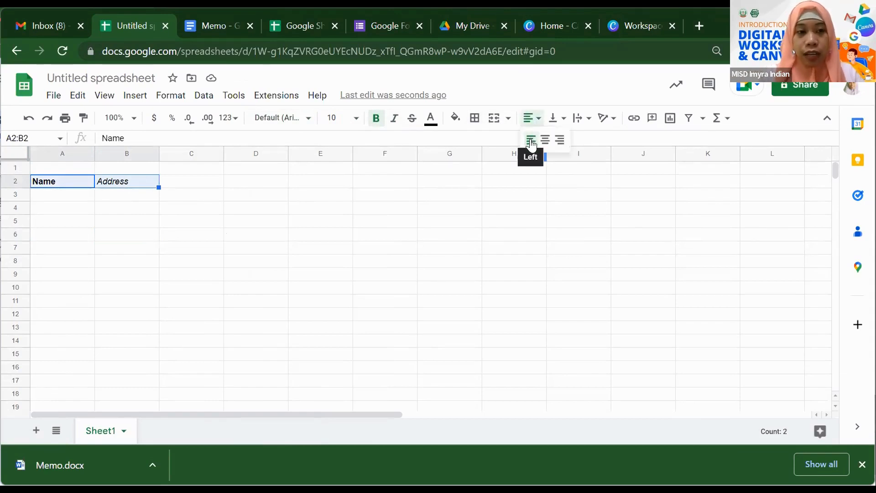
click(531, 141)
click(530, 129)
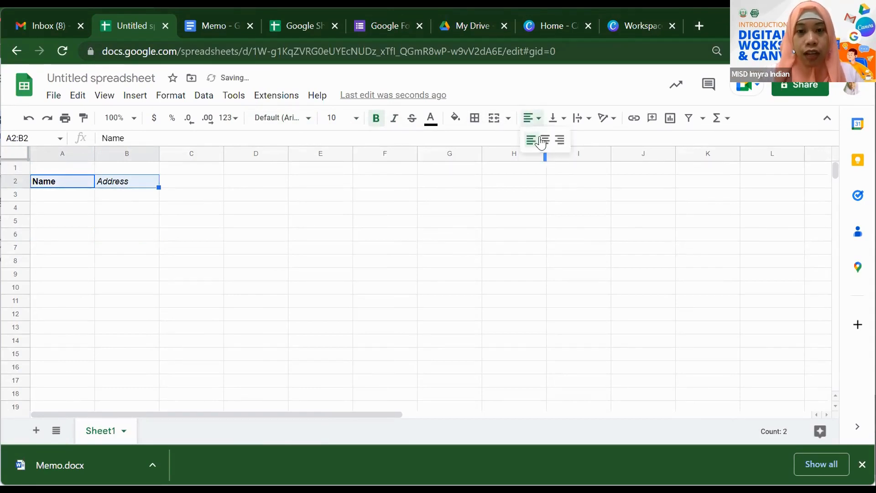
click(545, 140)
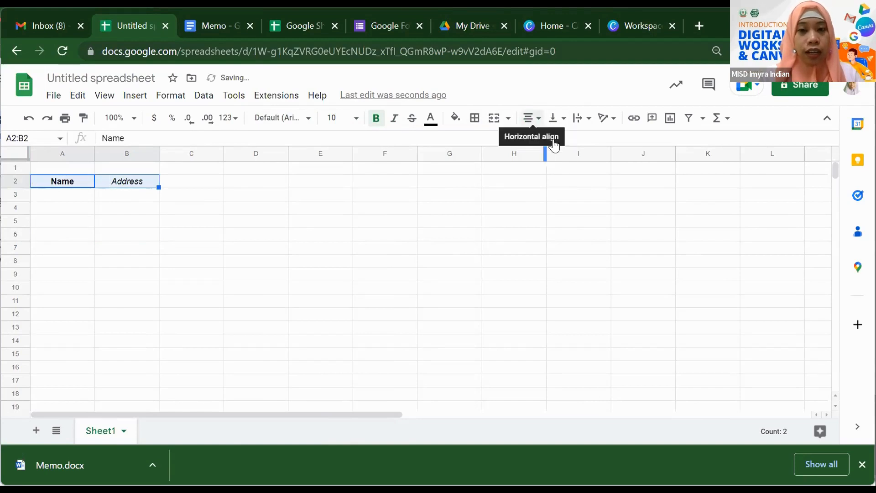
click(531, 120)
click(559, 140)
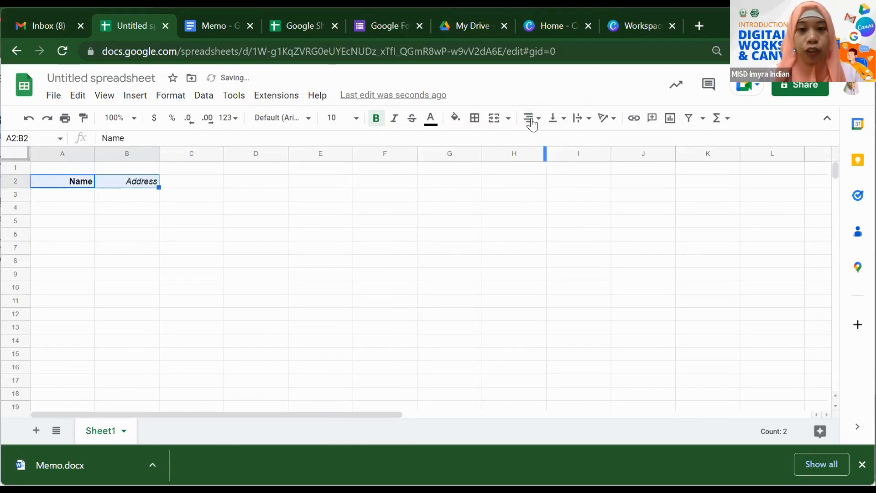
click(532, 120)
click(544, 139)
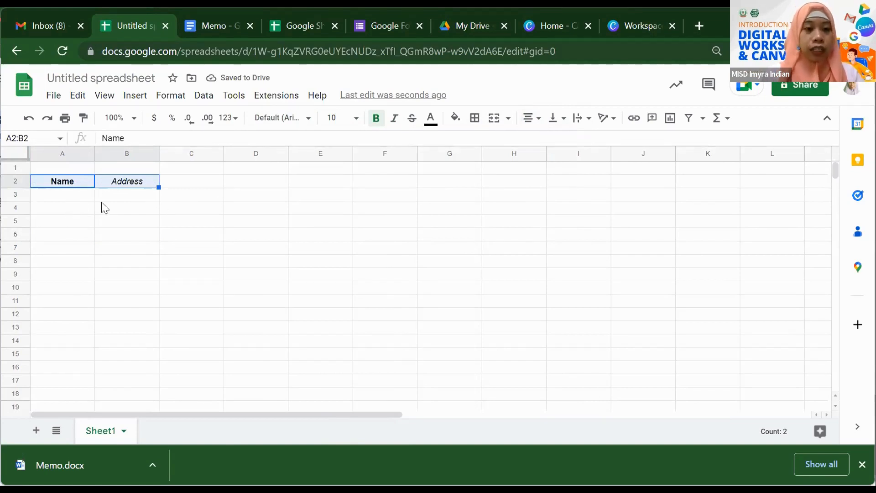
- Enter the text "email addresses and contacts" in cell D2
click(246, 182)
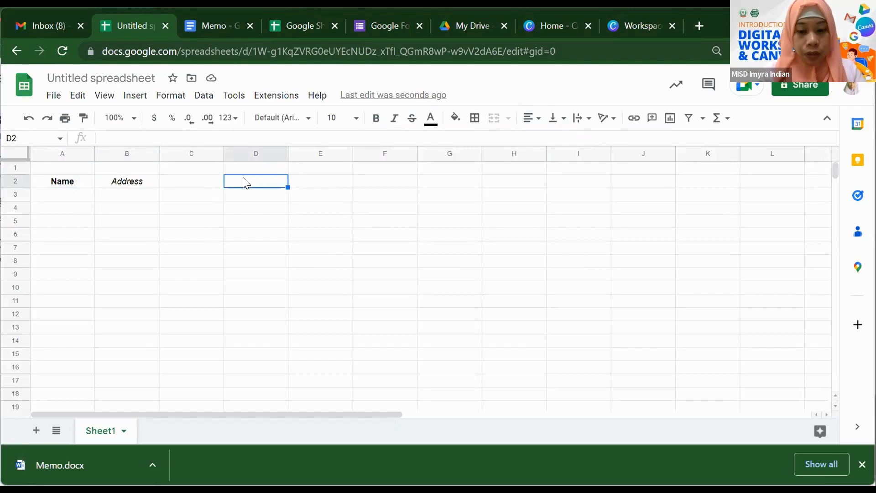
text(M)
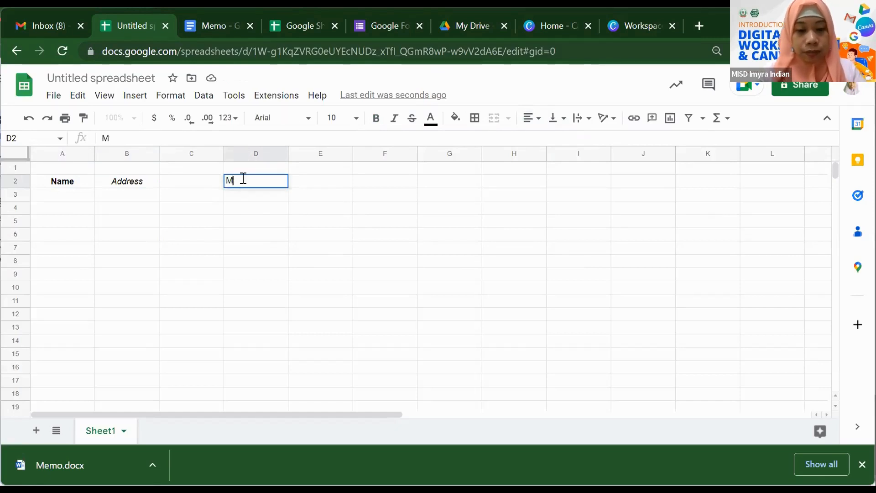
text(yMy)
key(BackSpace)
key(BackSpace)
key(BackSpace)
key(BackSpace)
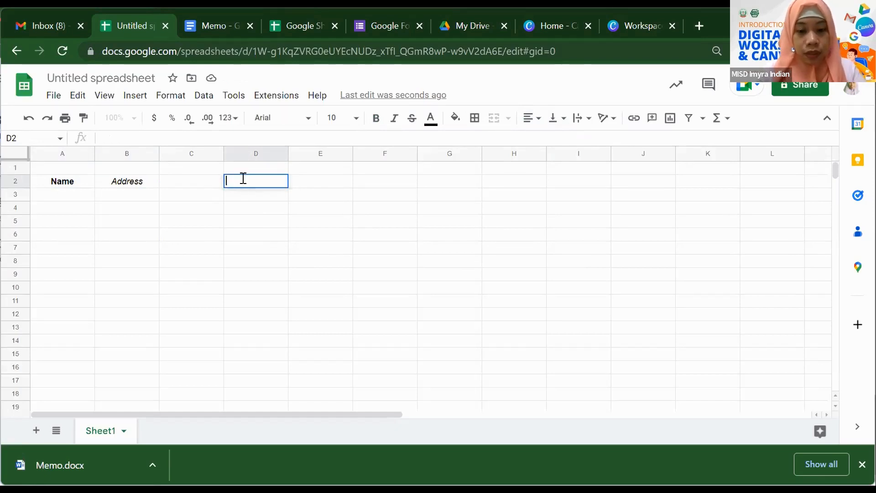
text(email address)
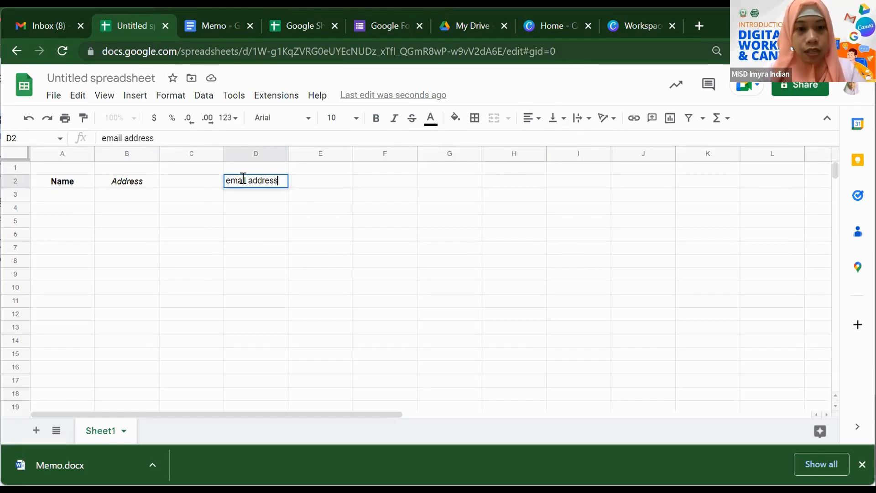
text(es a)
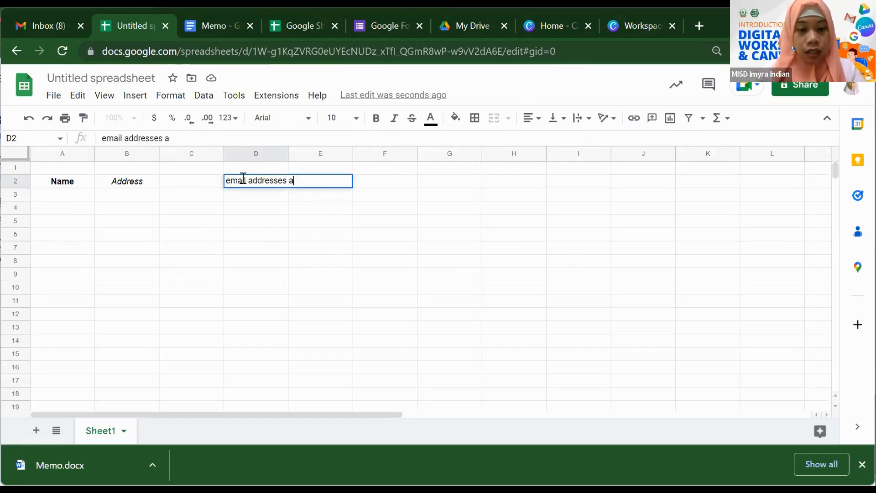
text(nd conta)
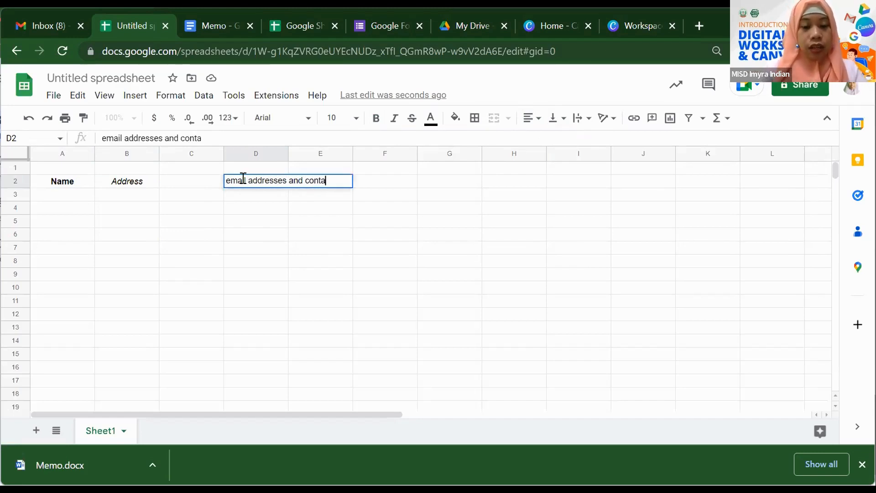
text(cts)
key(Return)
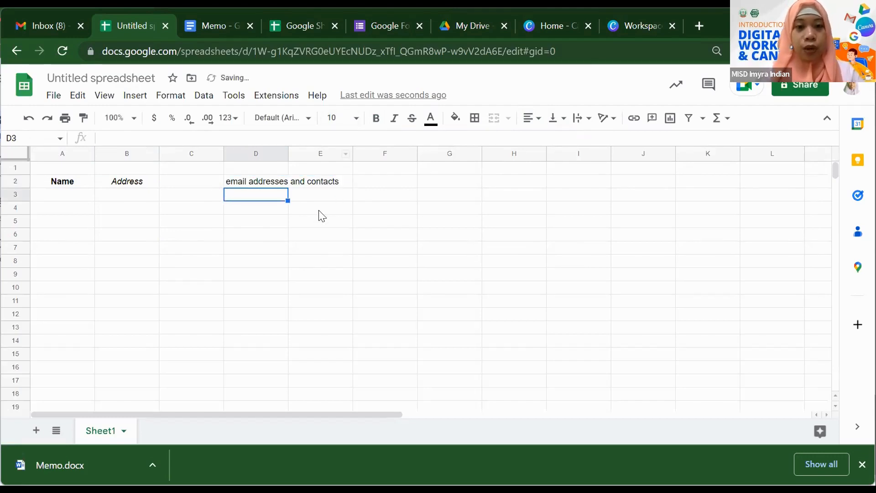
- Widen column D to fit the text in D2, and narrow it back to about its original width
click(261, 185)
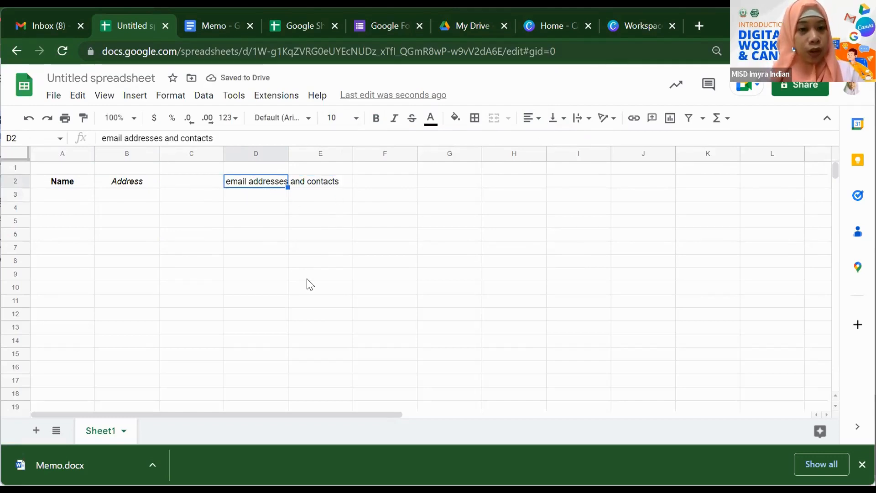
click(307, 279)
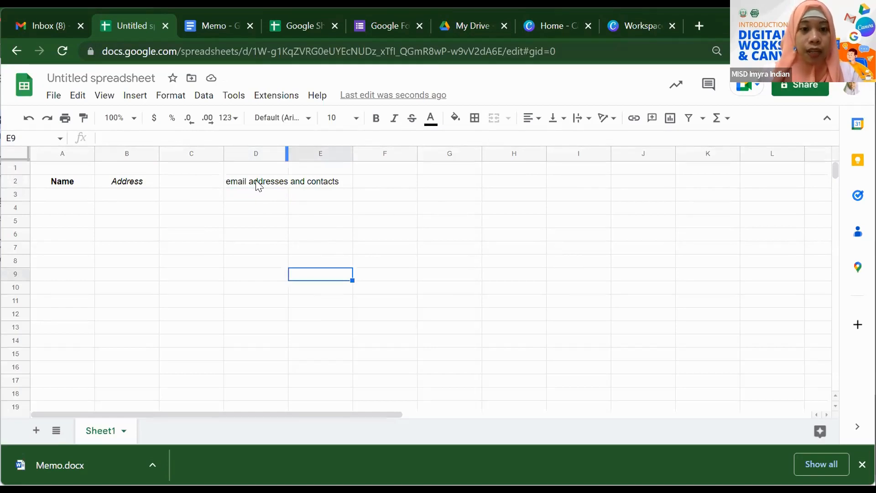
drag(288, 154, 343, 153)
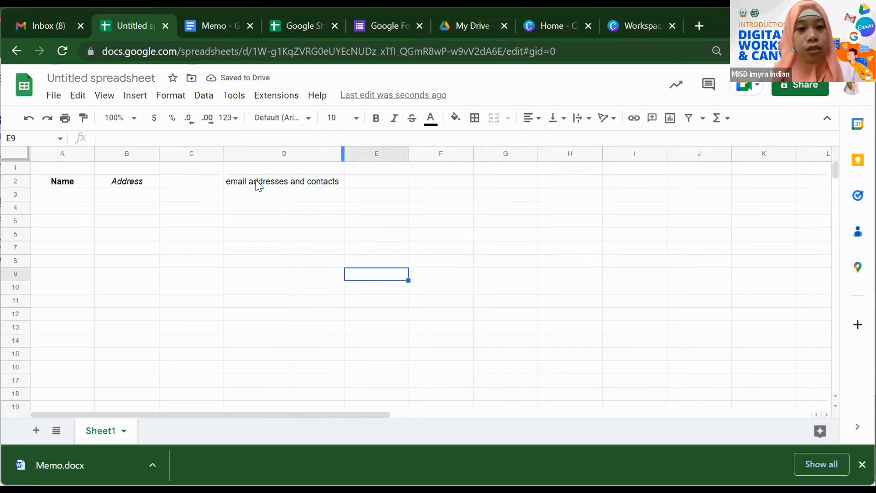
drag(343, 154, 289, 153)
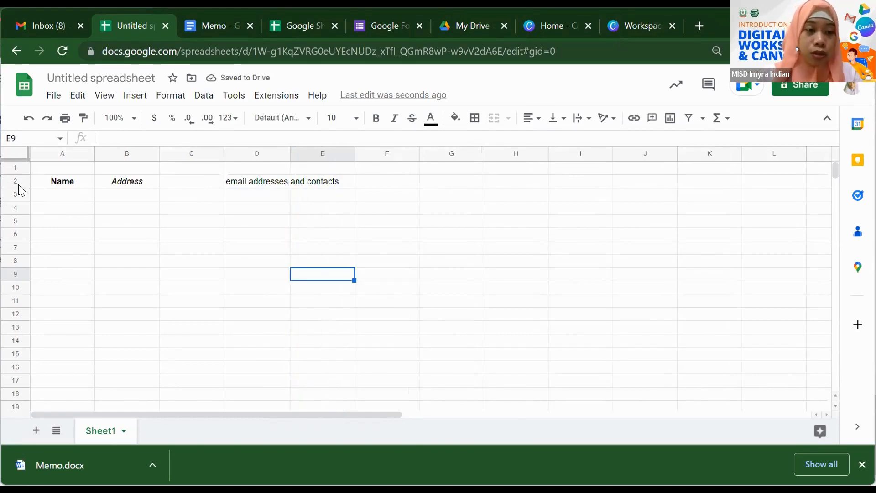
- Increase the height of row 2 slightly
mouse_move(19, 186)
mouse_down()
mouse_move(17, 221)
mouse_move(16, 191)
mouse_up()
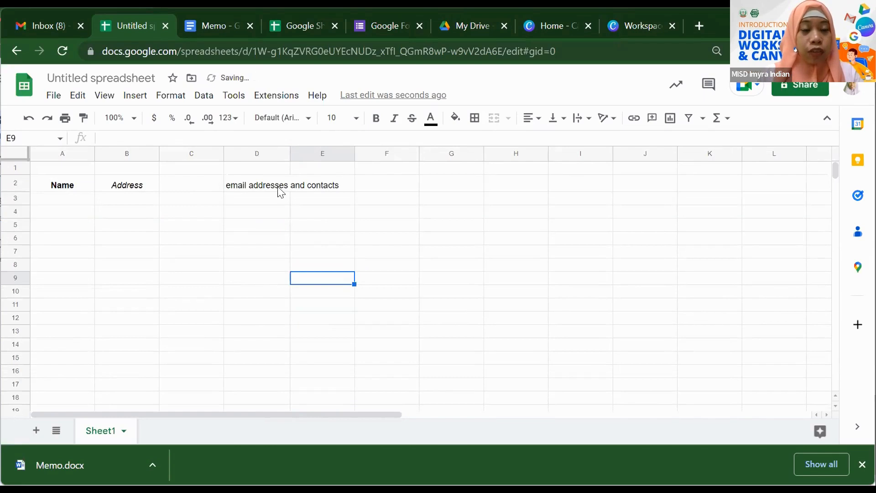
click(254, 188)
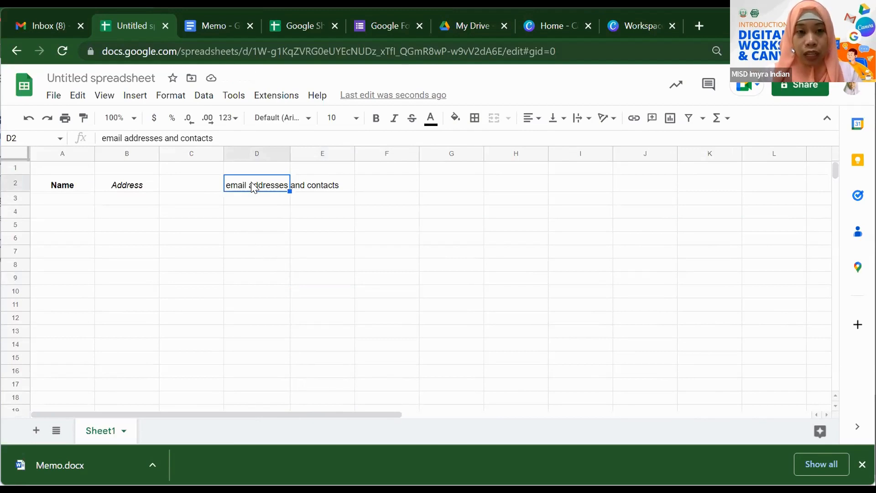
click(262, 234)
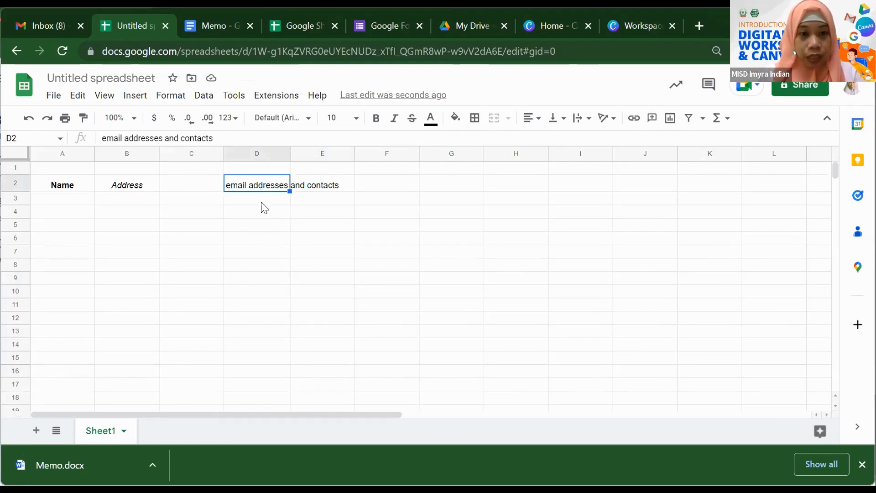
- Wrap the text in cell D2 and increase row 2's height to fit all of its lines
click(254, 187)
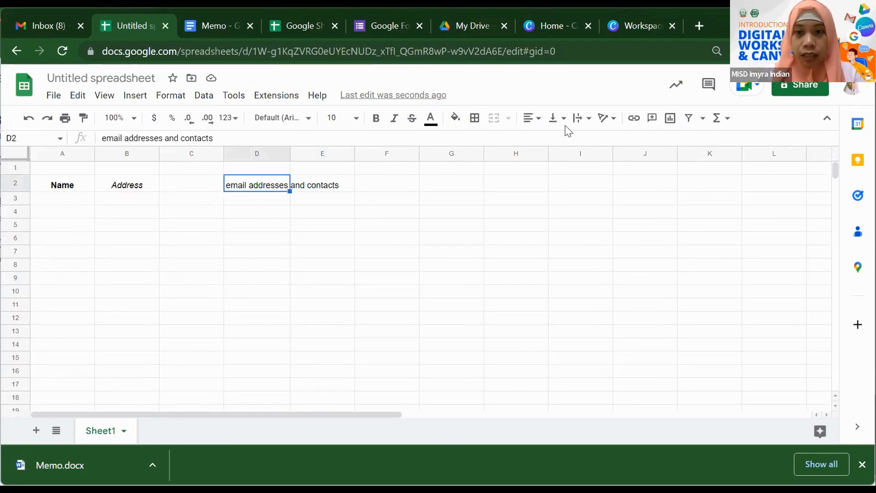
click(593, 124)
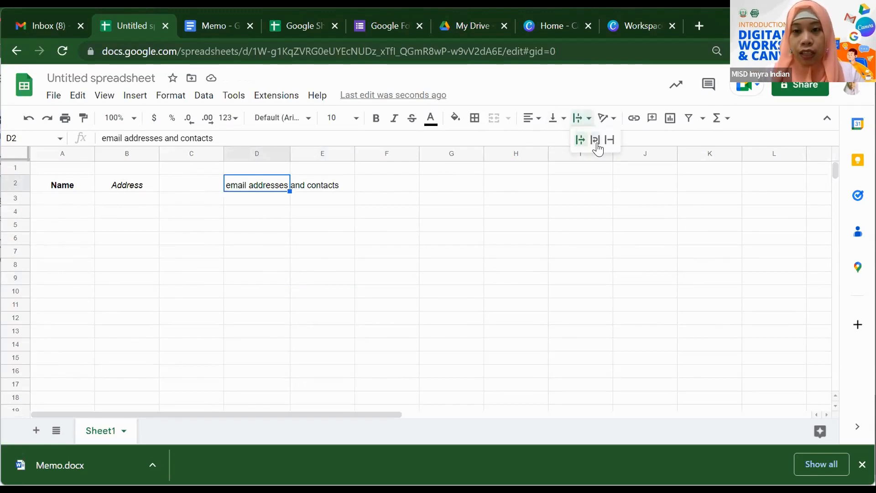
click(595, 140)
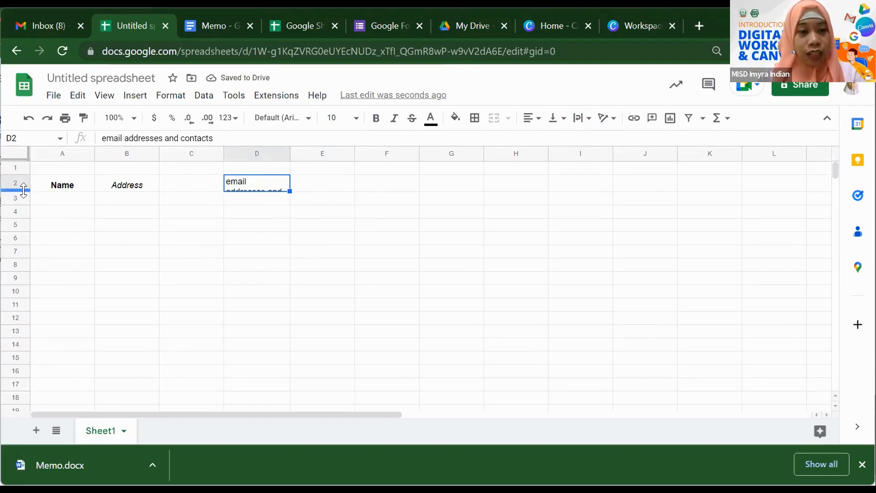
drag(21, 191, 22, 206)
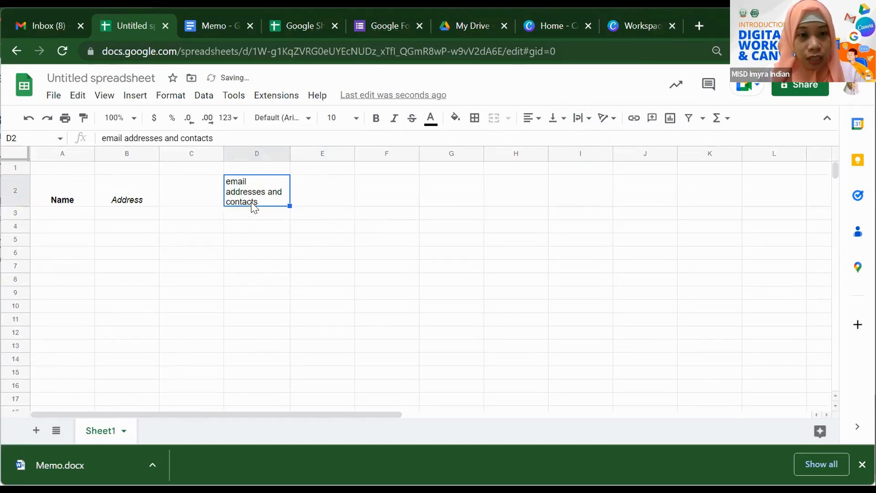
click(268, 282)
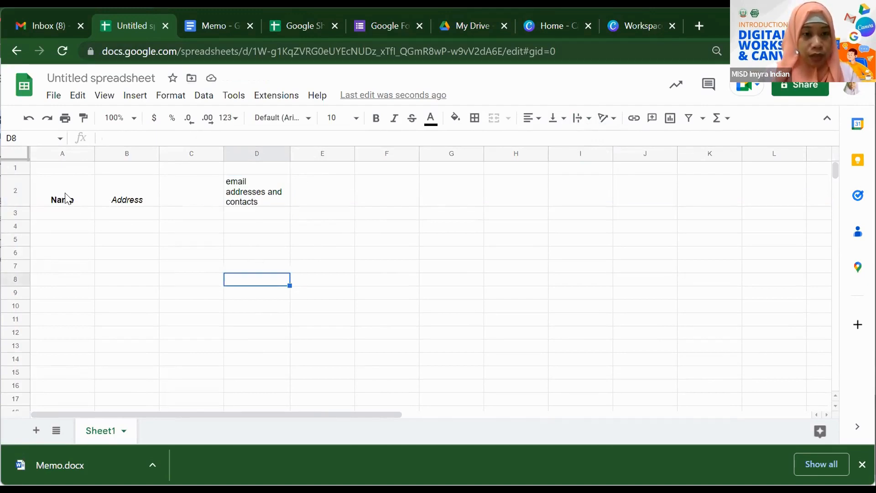
- Set the vertical alignment of cells A2:D2 to middle
drag(56, 183, 248, 192)
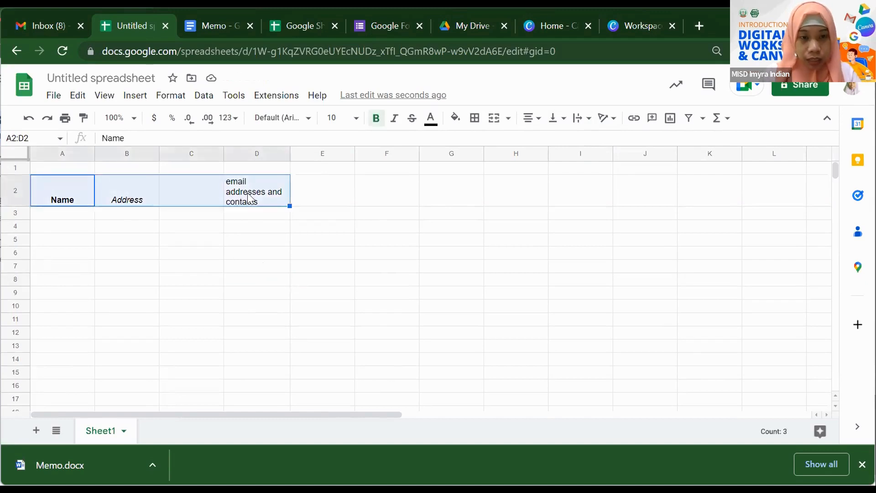
click(554, 122)
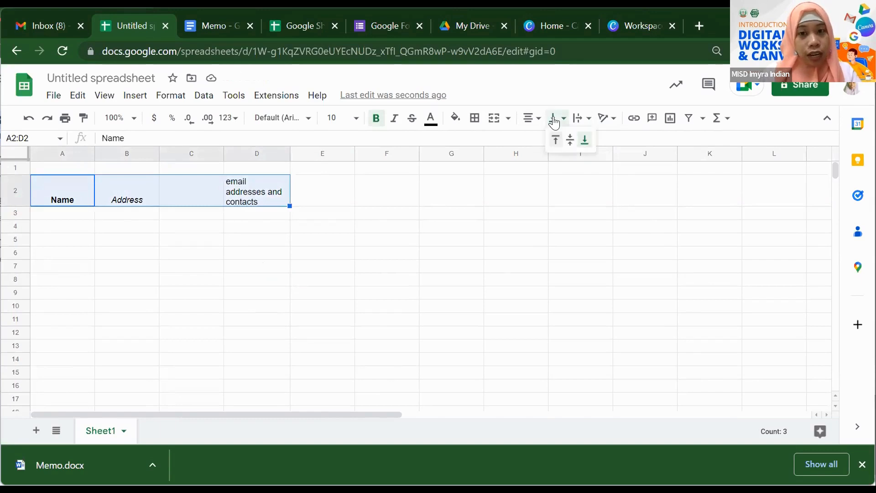
click(571, 143)
click(348, 269)
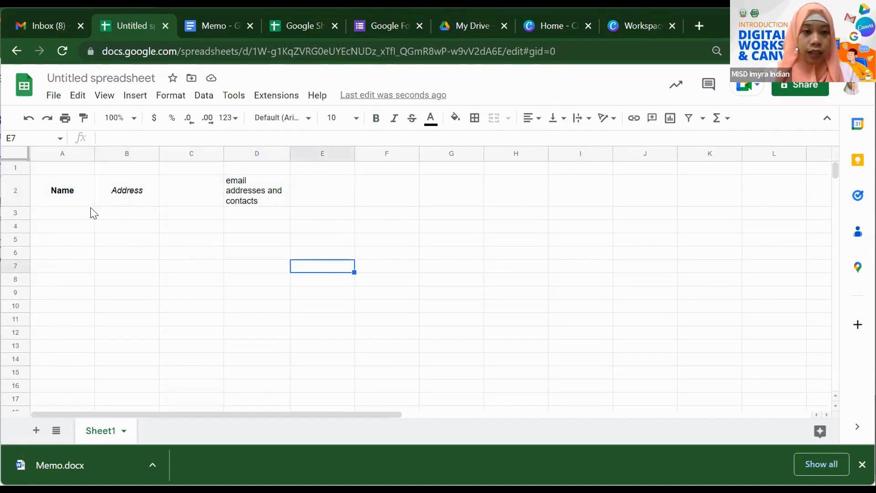
- Copy the bold "Name" header from A2 and paste it with its formatting into A5
click(72, 199)
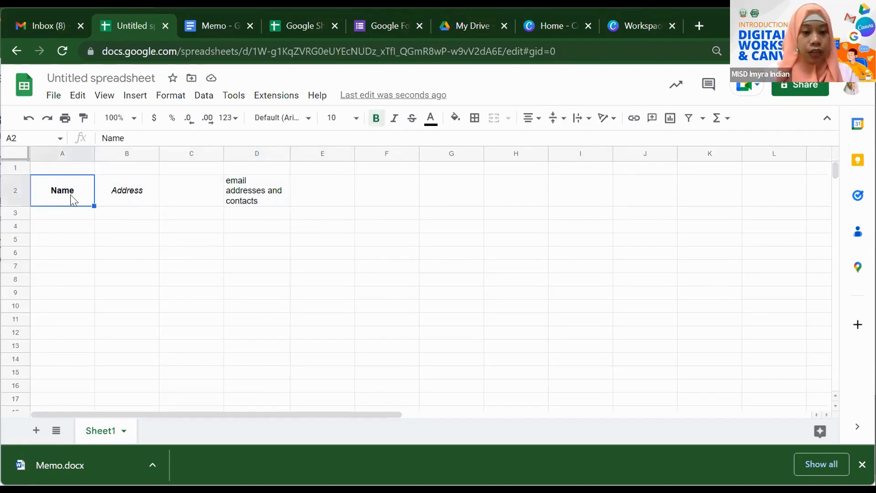
key(ctrl+c)
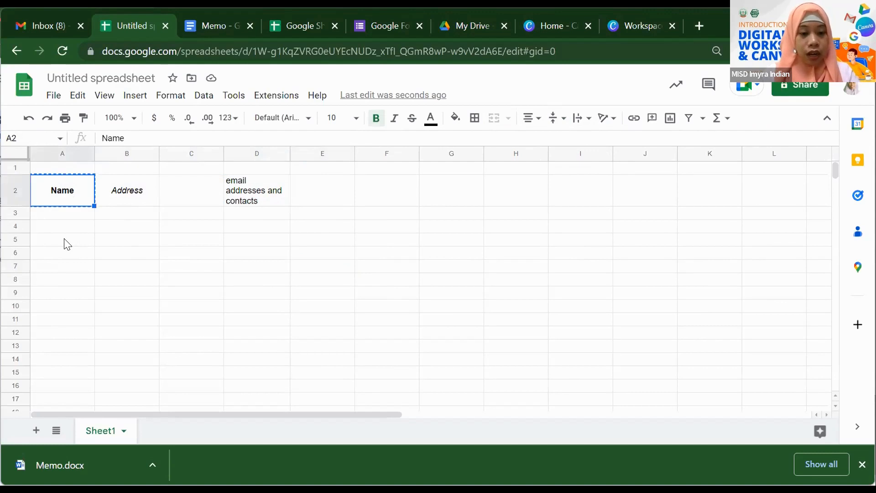
right_click(68, 197)
click(89, 151)
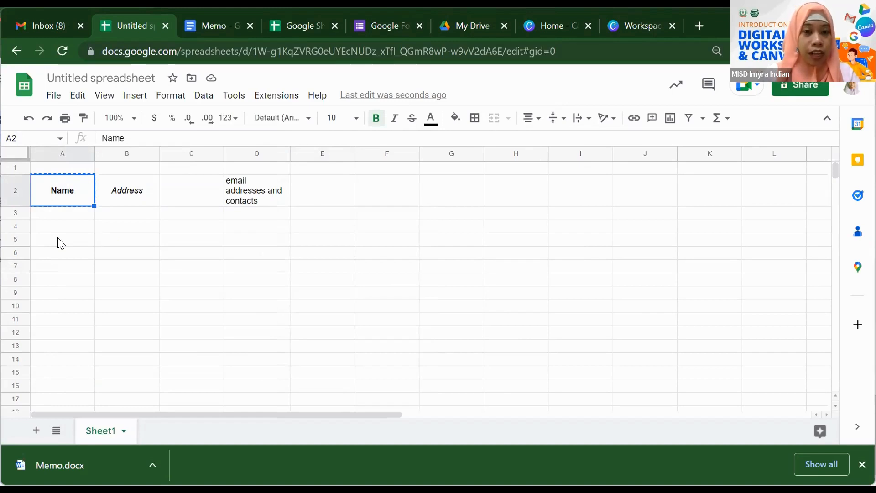
click(61, 243)
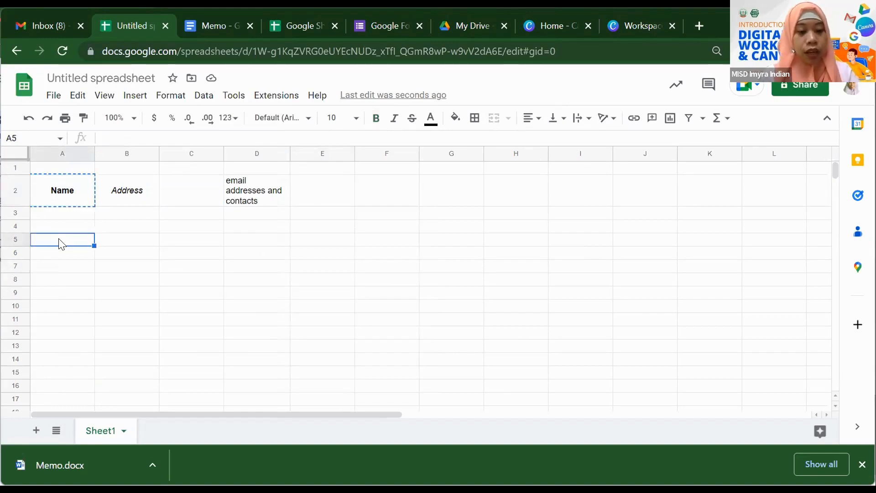
right_click(64, 244)
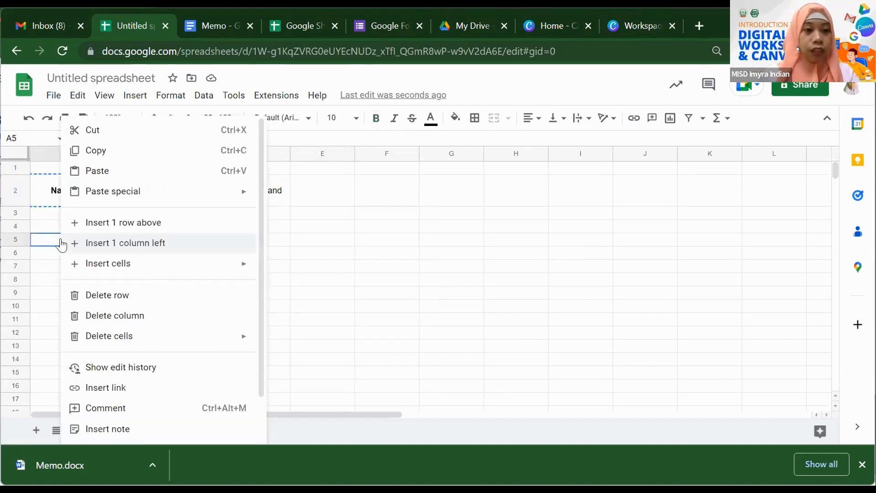
click(107, 175)
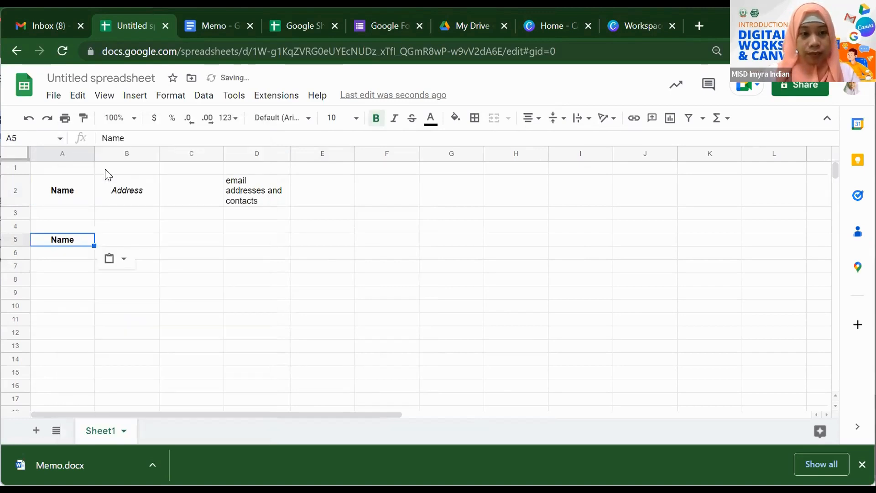
click(205, 266)
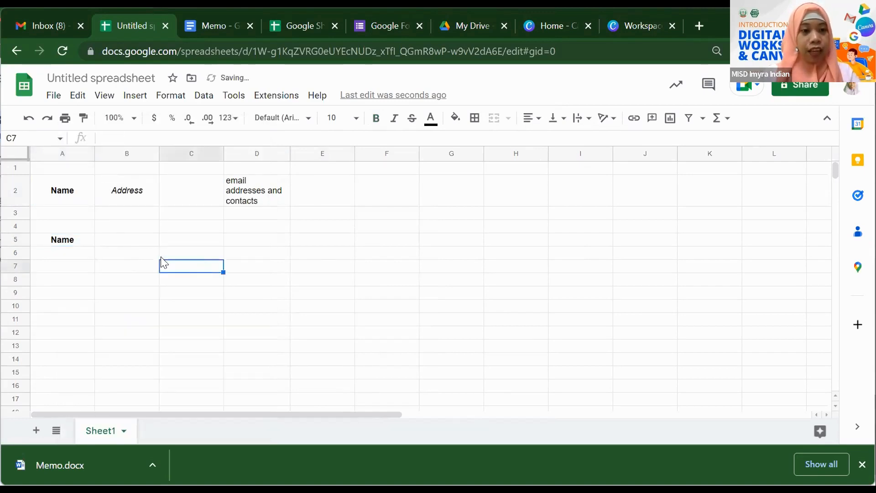
- Paste only the value of the copied "Name" cell into B5 and compare its formatting and content with A5
click(128, 242)
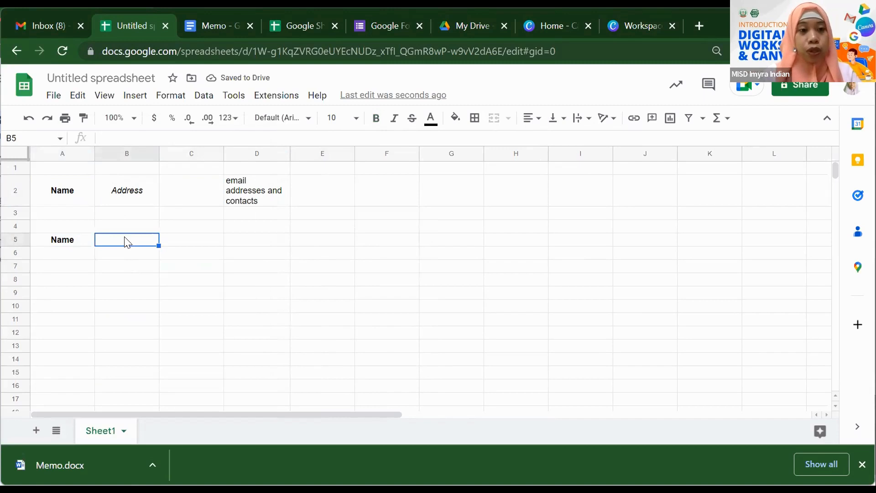
right_click(126, 242)
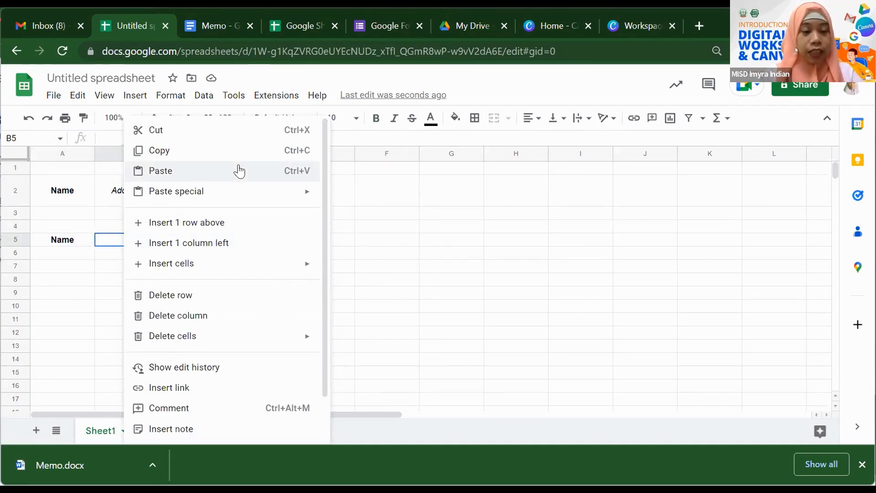
mouse_move(243, 197)
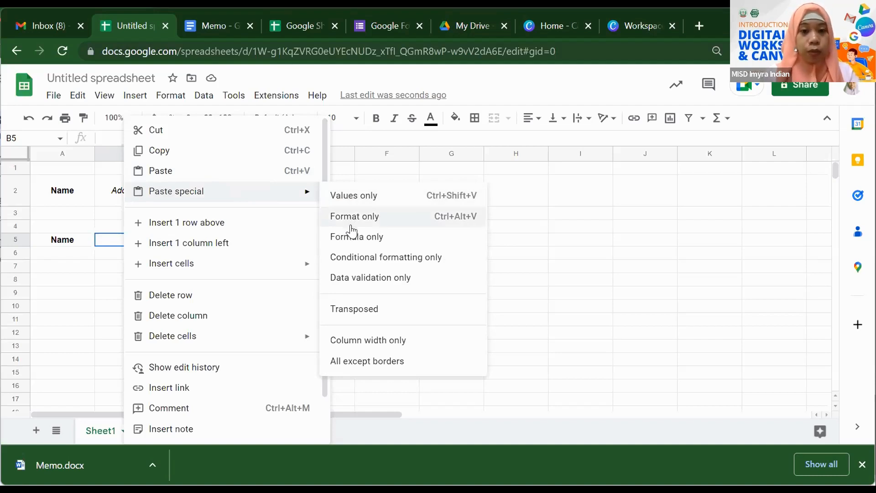
click(354, 200)
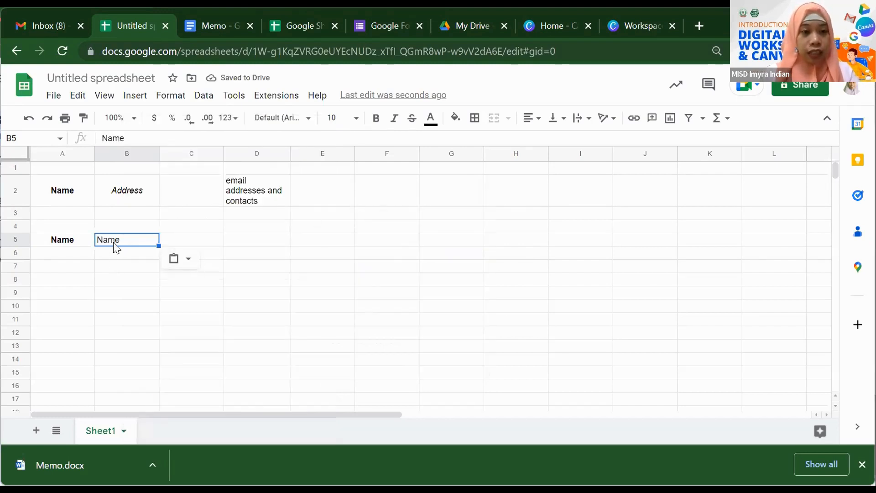
click(68, 248)
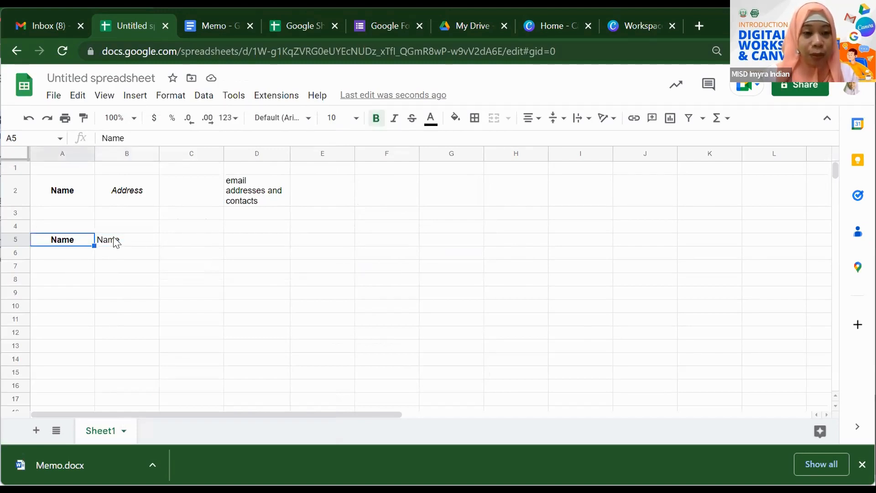
click(139, 242)
click(67, 245)
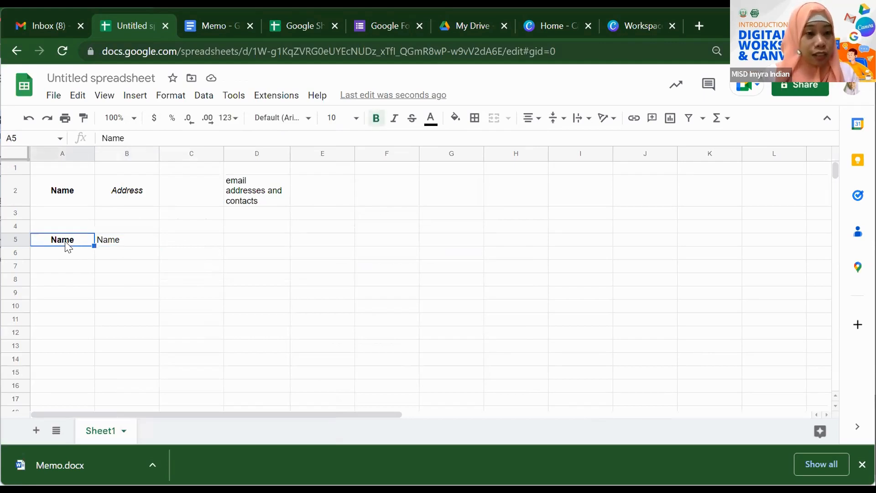
click(140, 247)
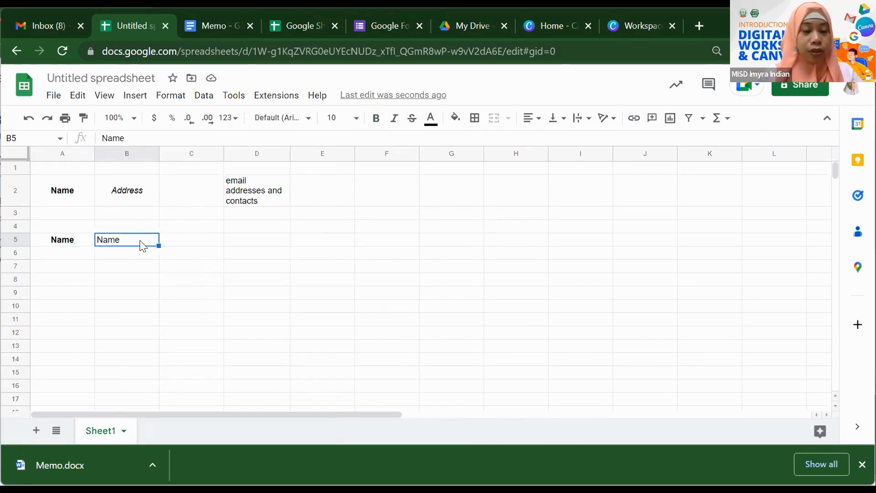
click(131, 138)
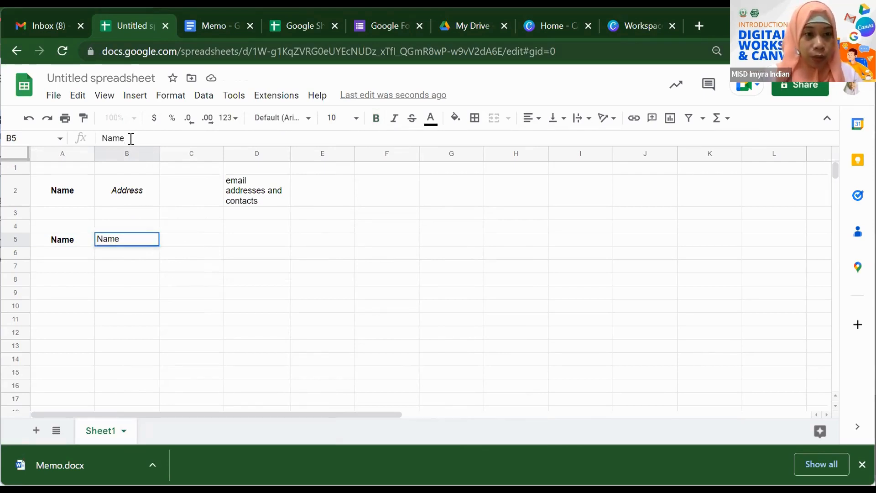
double_click(98, 140)
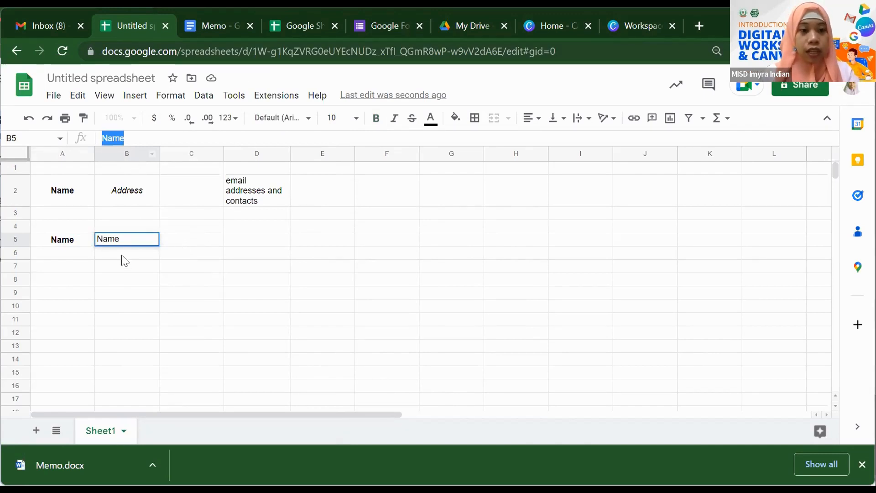
- Paste the copied "Name" cell with its formatting into C5, and clear the cell's content
click(187, 245)
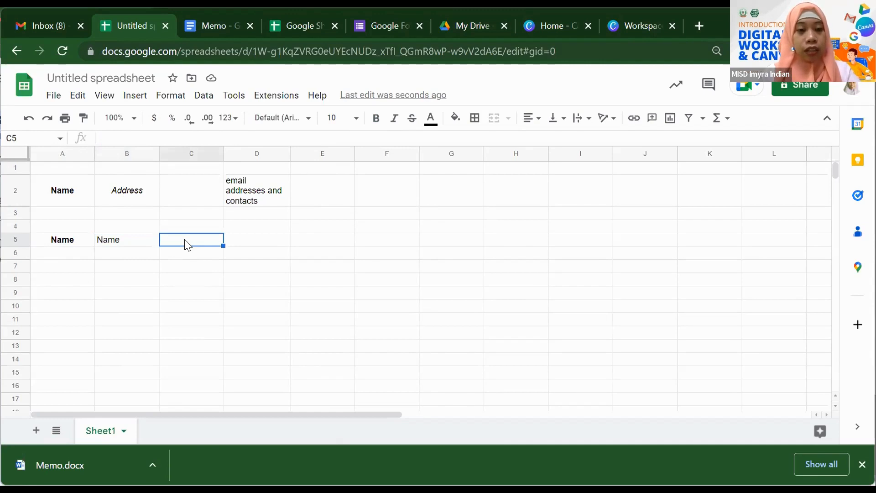
key(ctrl+v)
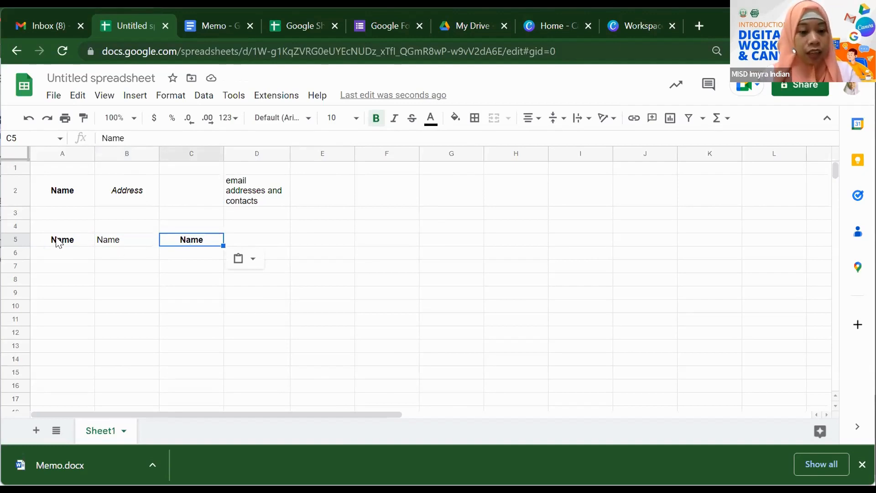
key(Delete)
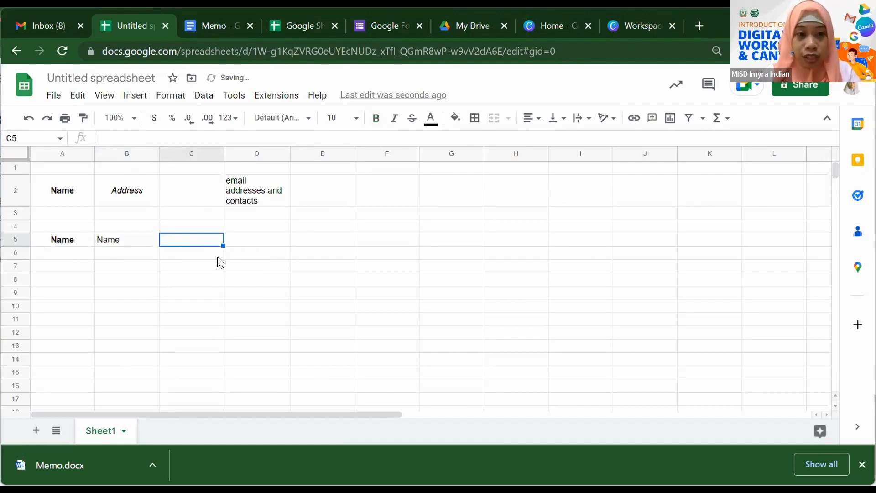
- Paste only the value of the copied "Name" cell into C5
right_click(197, 247)
mouse_move(269, 196)
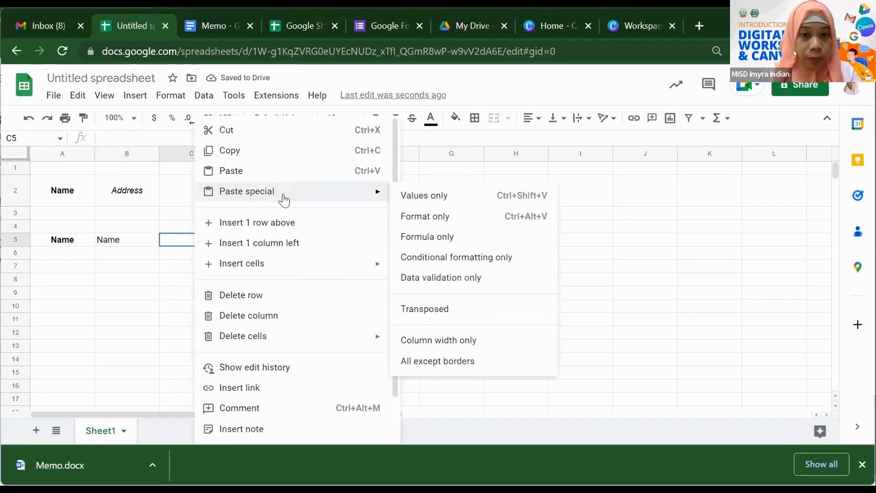
click(424, 196)
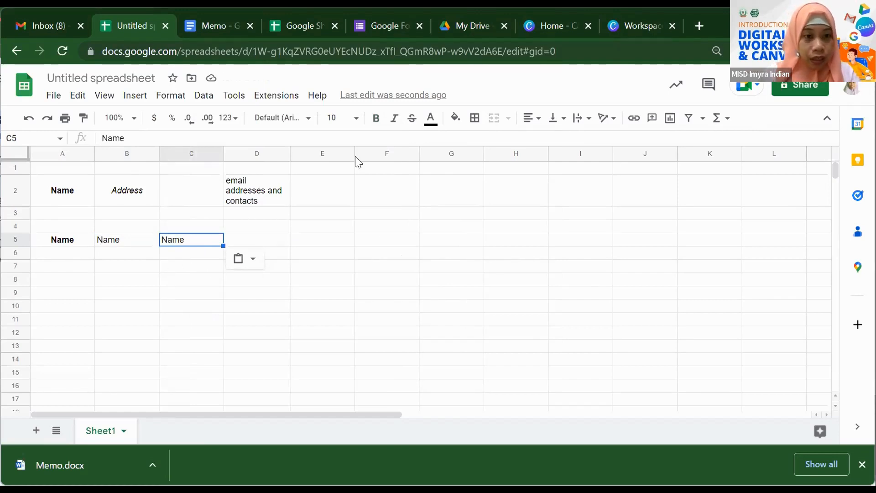
- Move the italic "Address" header from B2 to D5 by cutting and pasting it
click(123, 199)
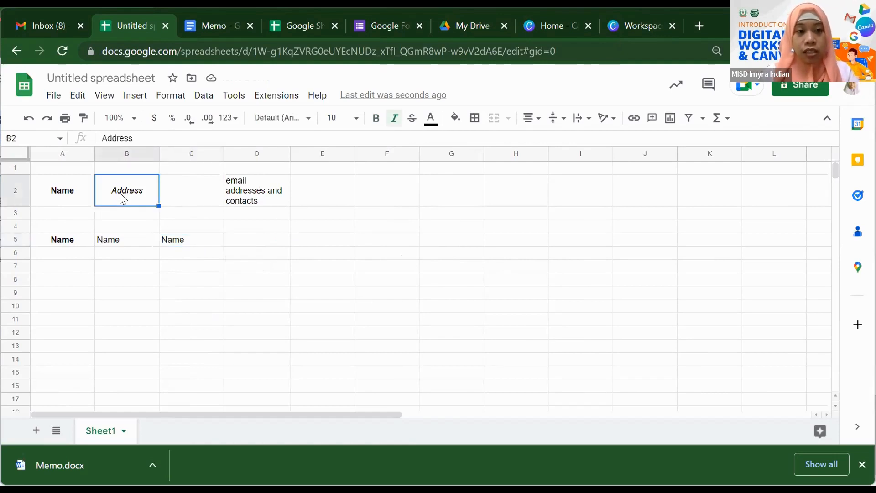
key(ctrl+c)
right_click(123, 199)
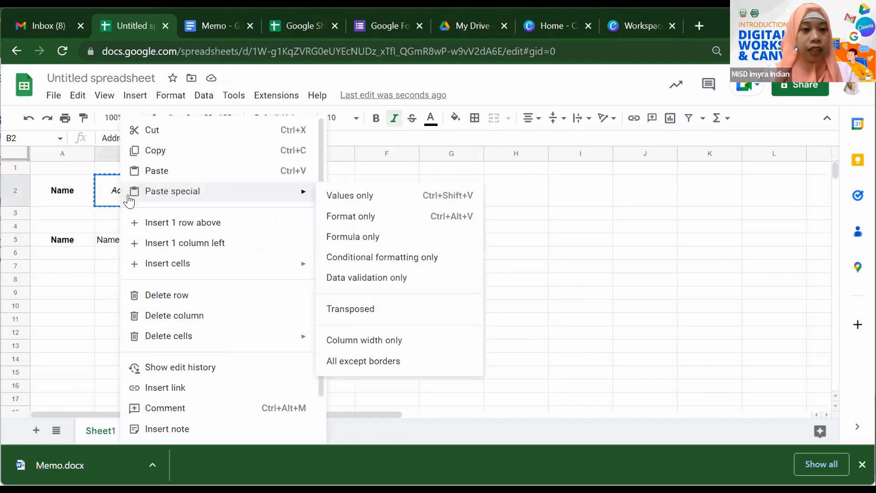
click(181, 133)
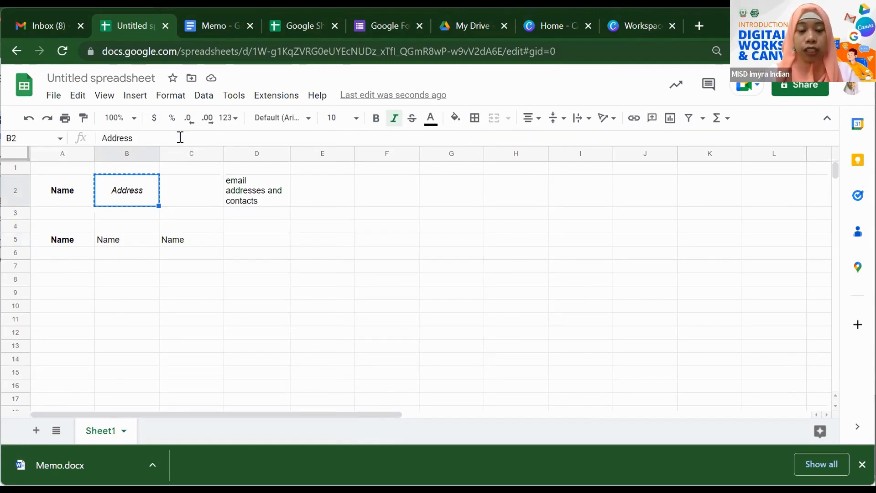
click(266, 242)
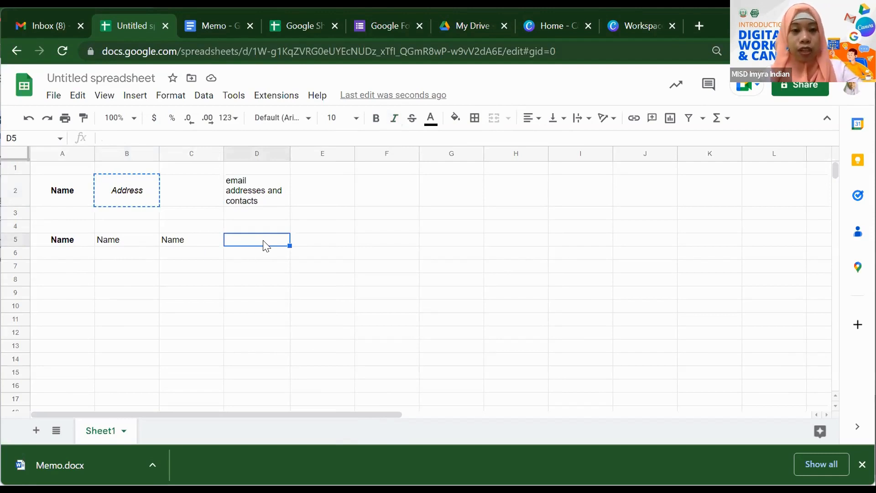
key(ctrl+v)
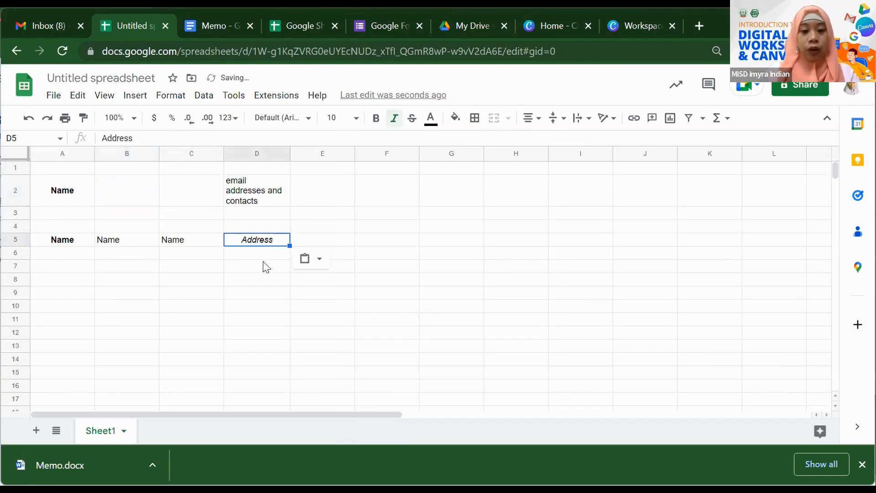
- View the Paste special options available for the "Address" cell D5, and close them without pasting
right_click(254, 247)
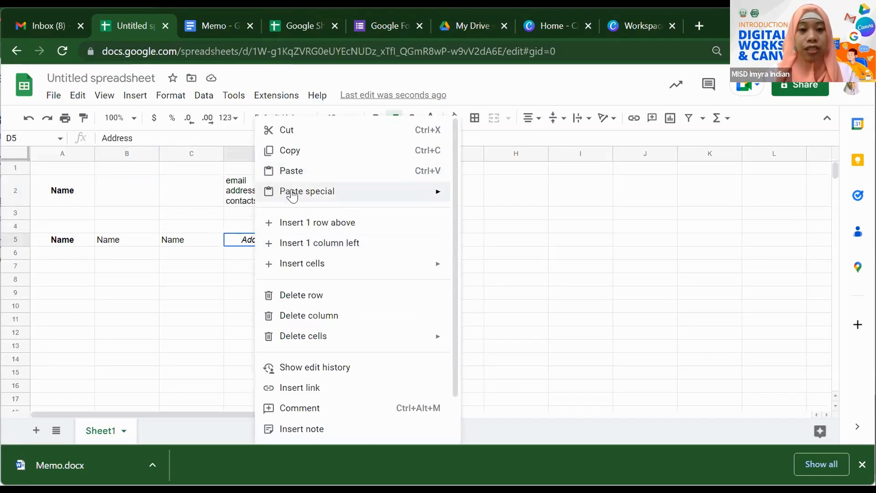
mouse_move(439, 197)
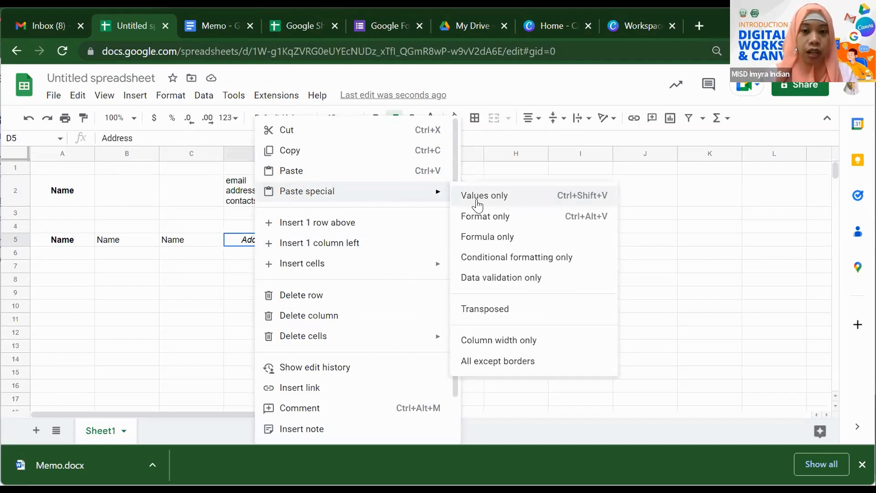
click(215, 278)
click(571, 242)
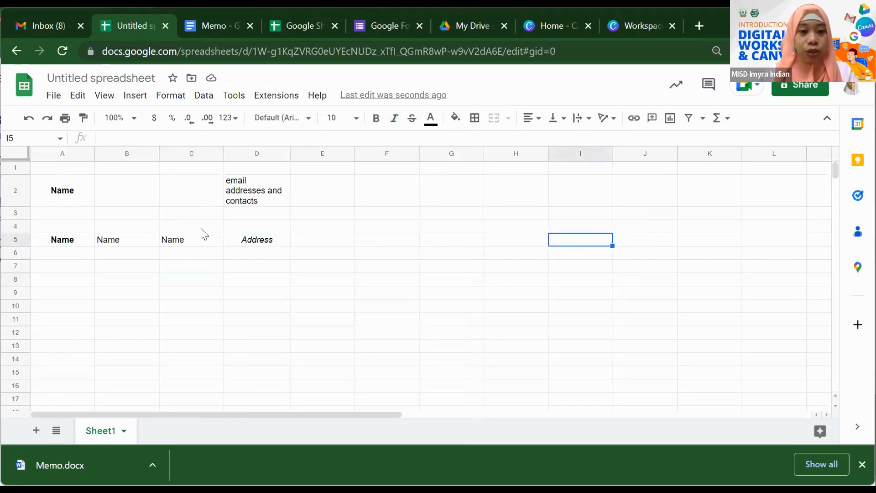
- Apply all borders to the "email addresses and contacts" cell D2
click(247, 195)
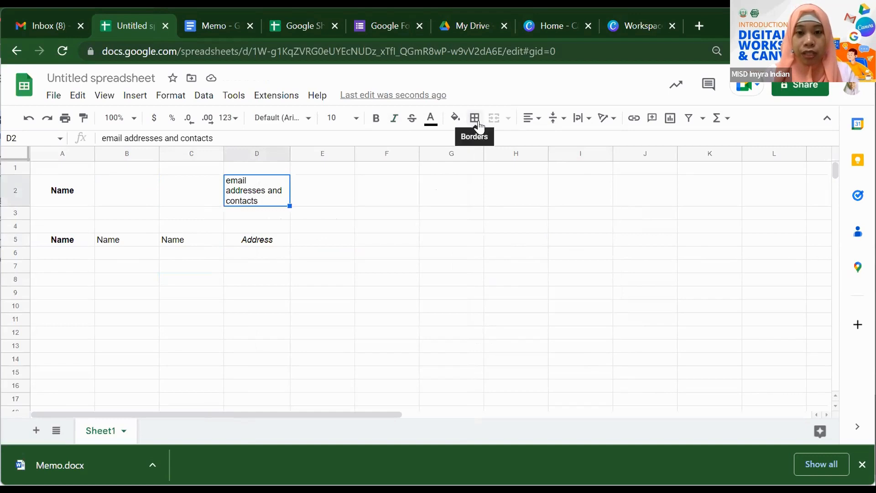
click(475, 118)
click(479, 142)
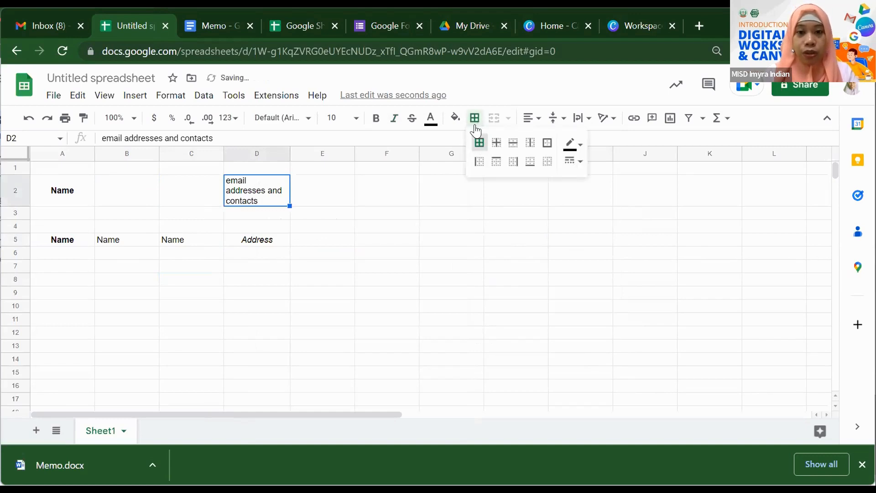
click(398, 203)
- Apply all borders to the range E2:F11, and clear them from the range again
click(322, 193)
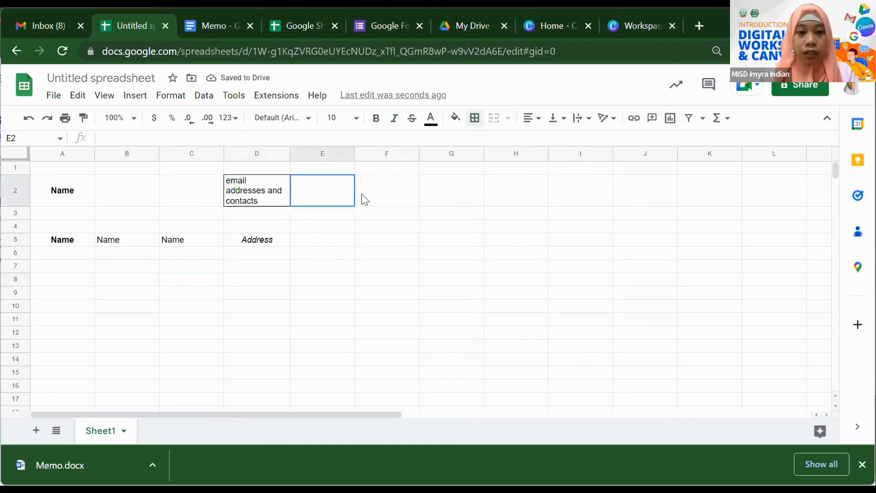
drag(365, 200, 393, 322)
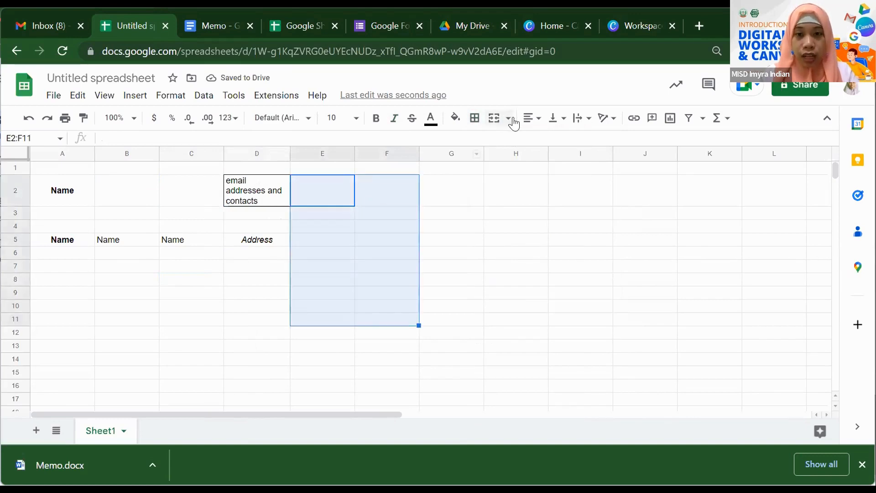
click(475, 118)
click(479, 143)
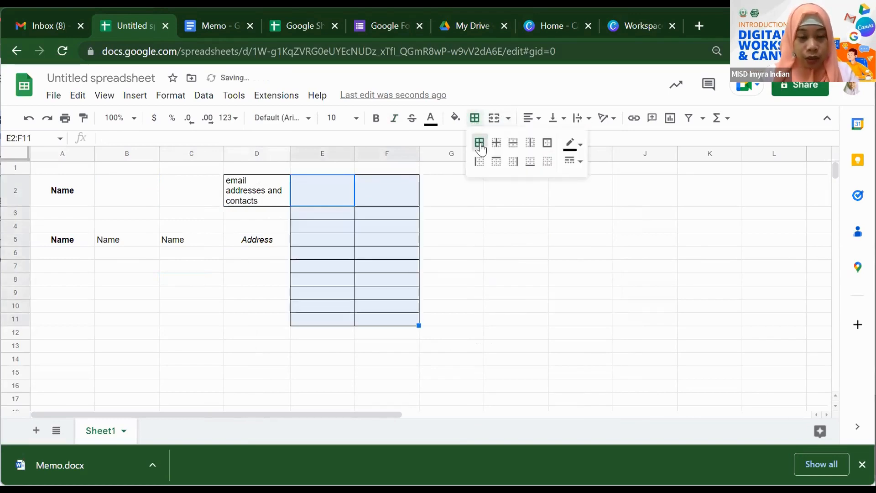
click(548, 162)
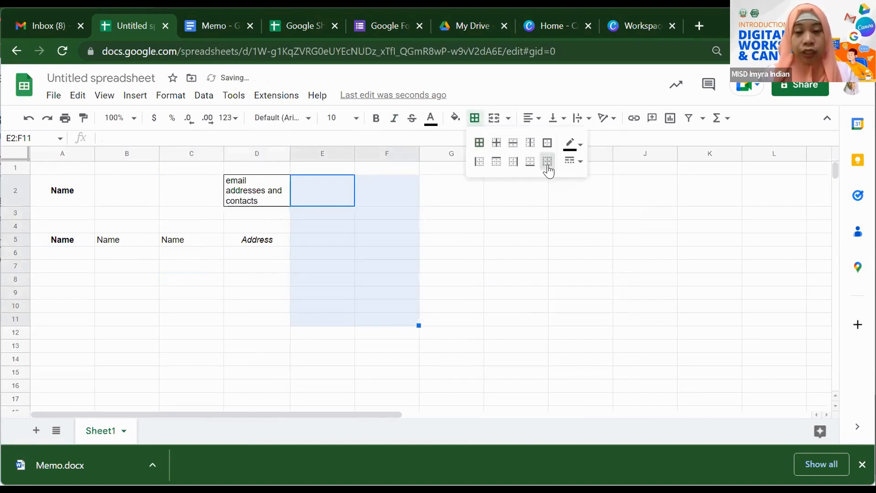
- Set the border color to light yellow and apply all borders to E2:F11
click(578, 145)
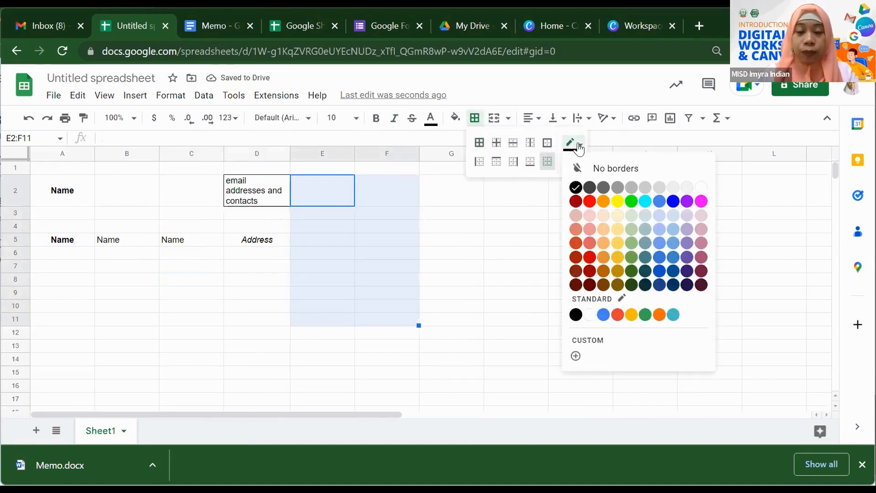
click(610, 229)
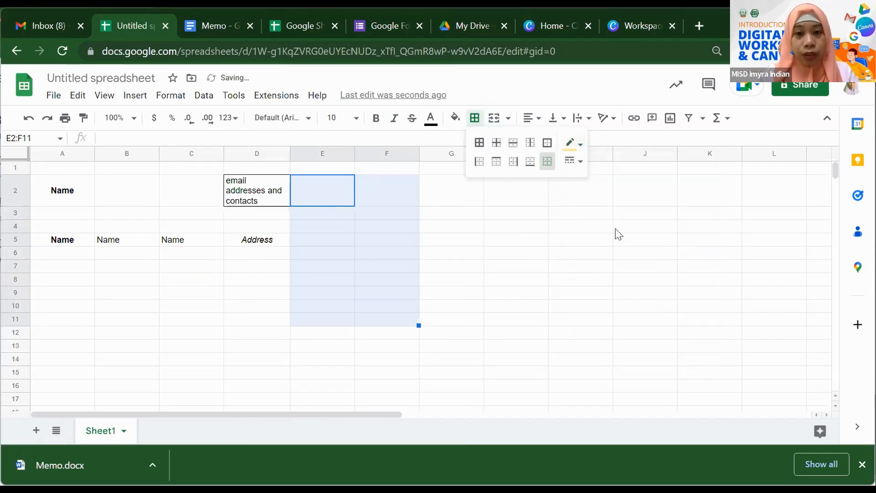
click(479, 143)
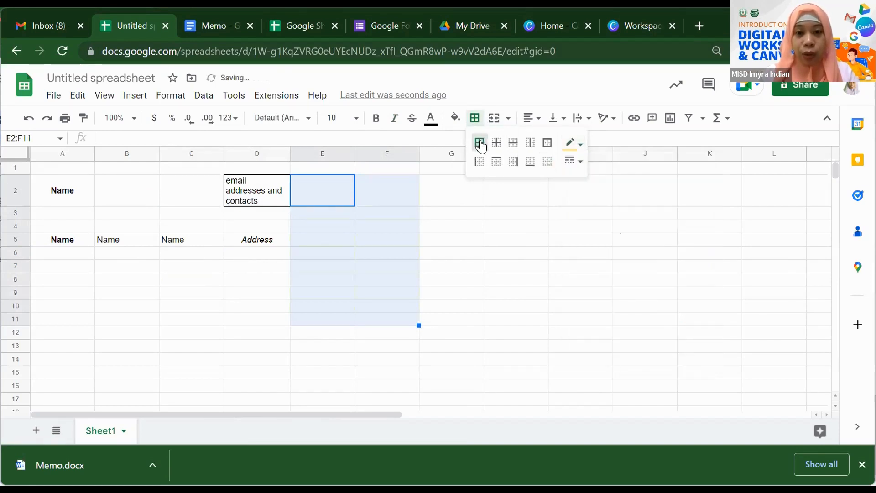
- Try the thick, thin and dashed line styles on the light yellow borders of E2:F11
click(573, 161)
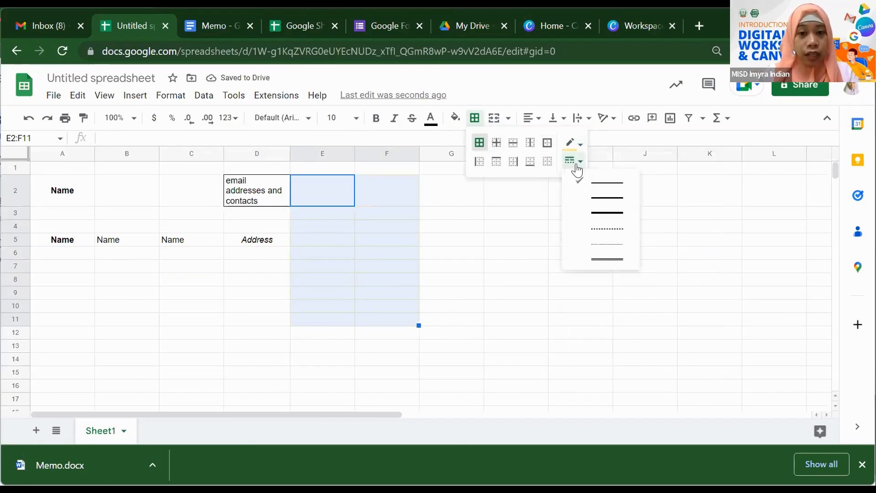
click(606, 212)
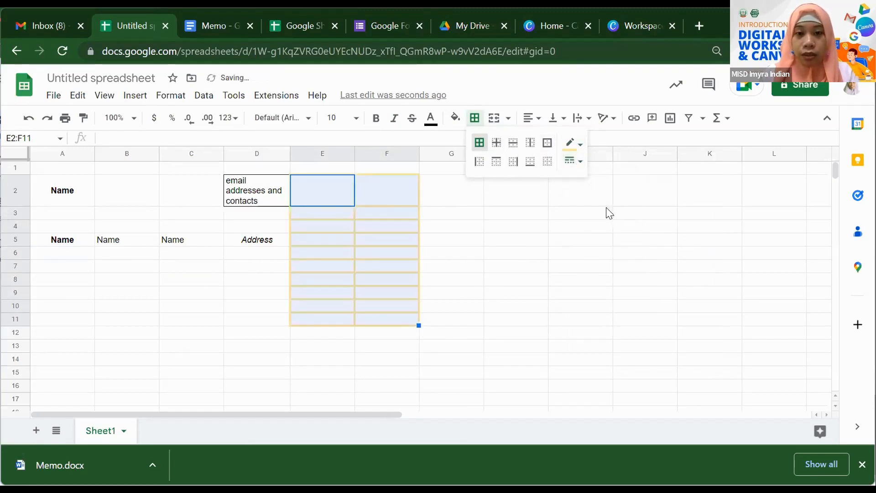
click(576, 160)
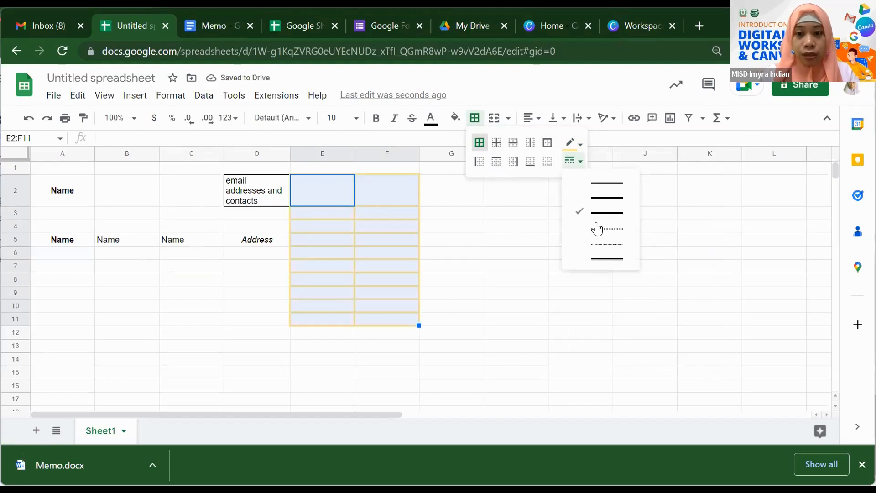
click(605, 183)
click(575, 162)
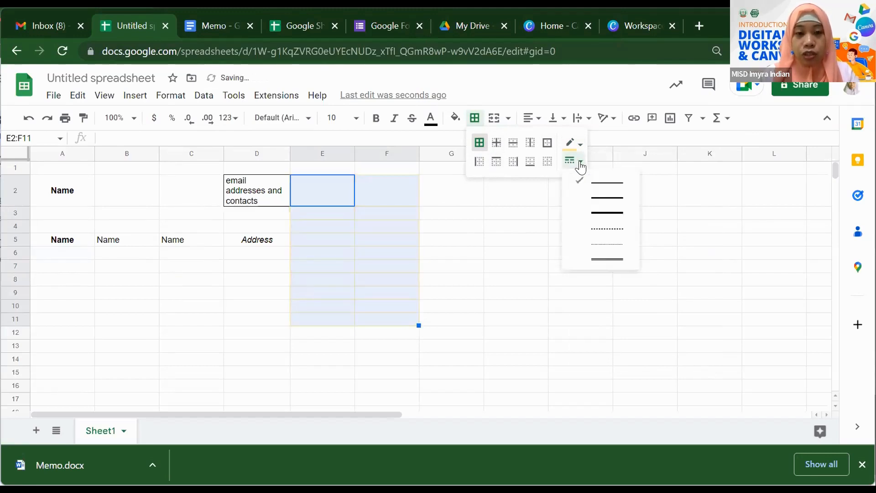
click(609, 229)
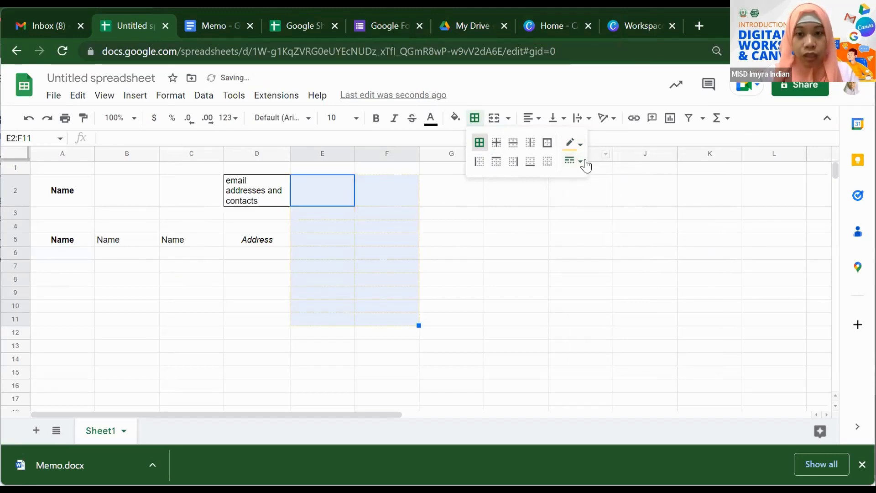
- Set the border style of E2:F11 to the dotted line, and deselect the range
click(579, 162)
click(612, 249)
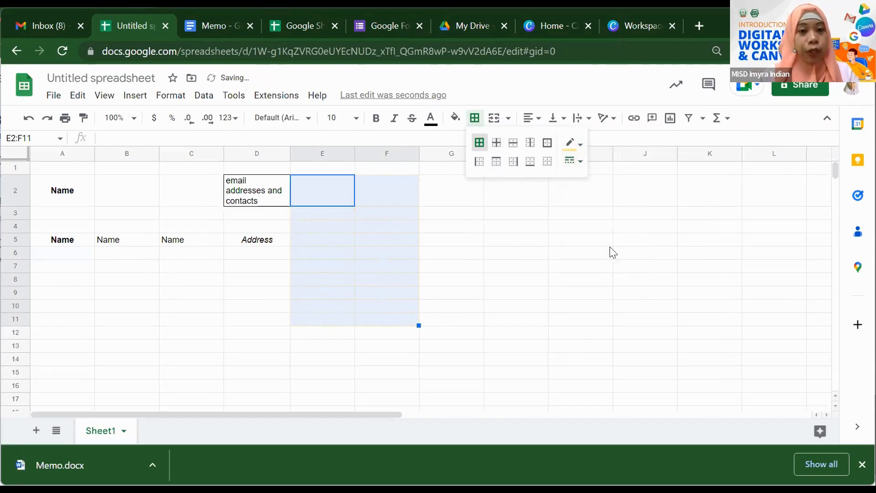
click(534, 256)
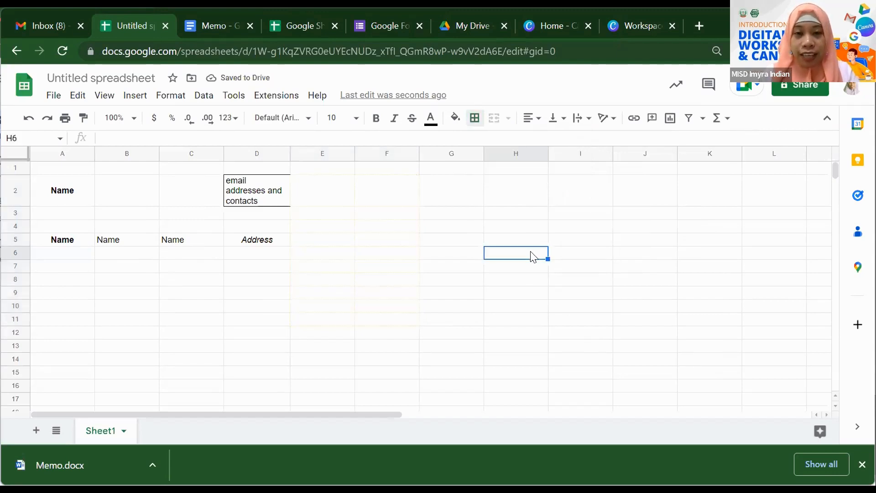
- Change the text color of the "email addresses and contacts" cell D2 to orange
click(235, 193)
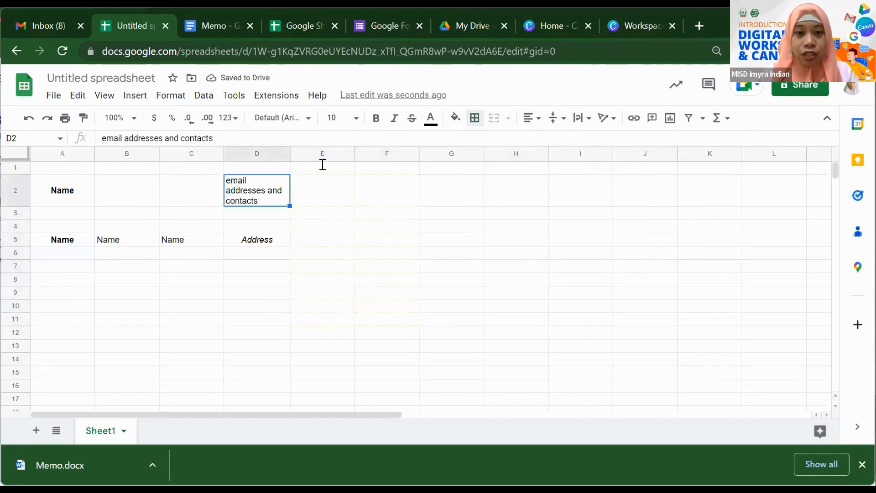
click(431, 118)
click(463, 176)
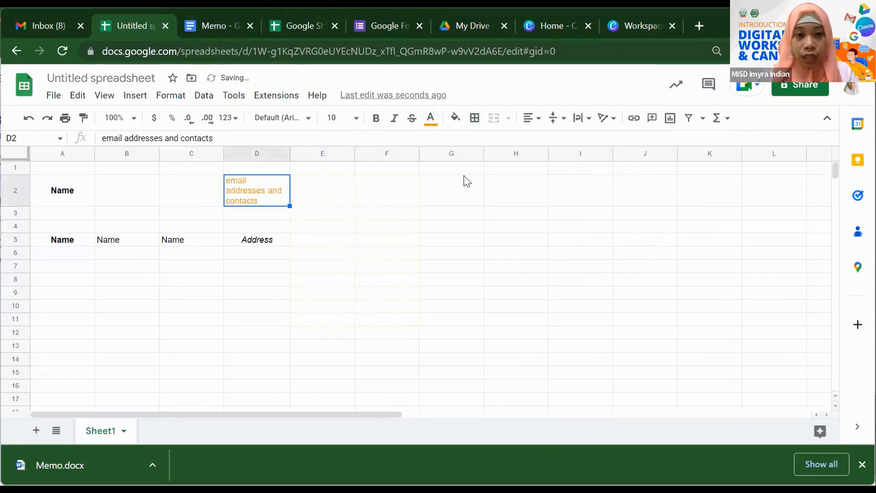
- Try magenta, red and light orange fill colors on the empty cell E2
click(453, 120)
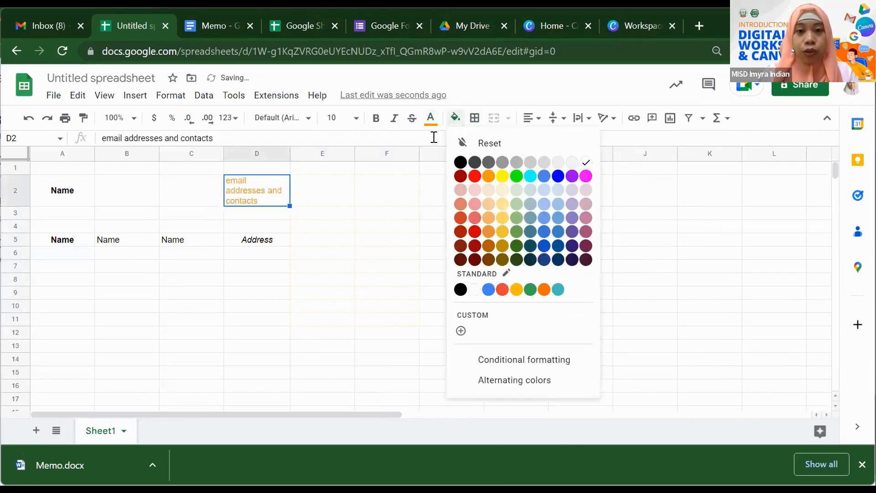
click(326, 194)
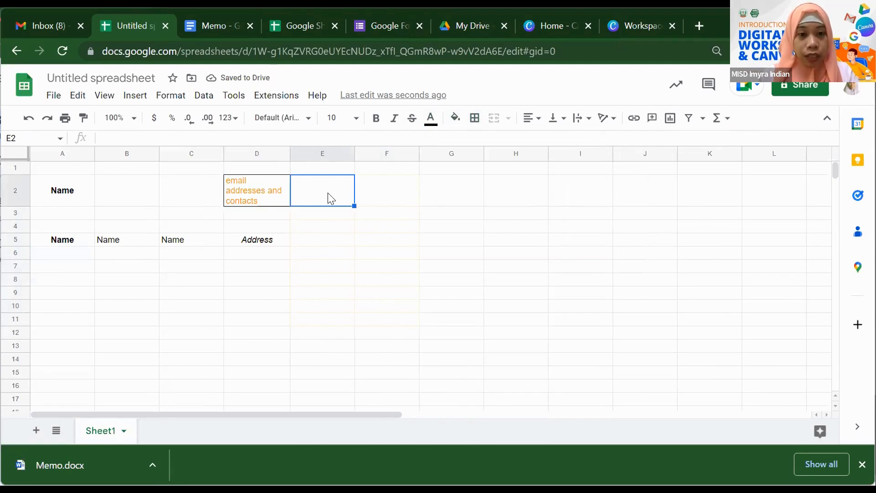
click(460, 122)
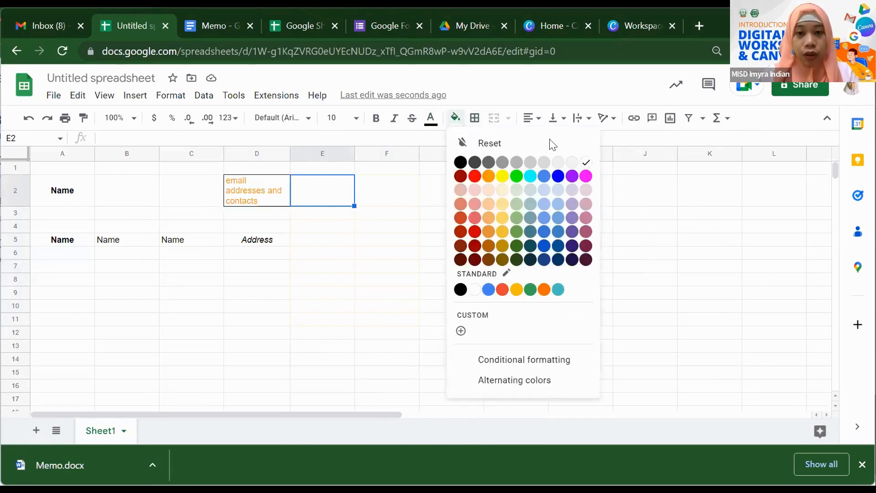
click(588, 182)
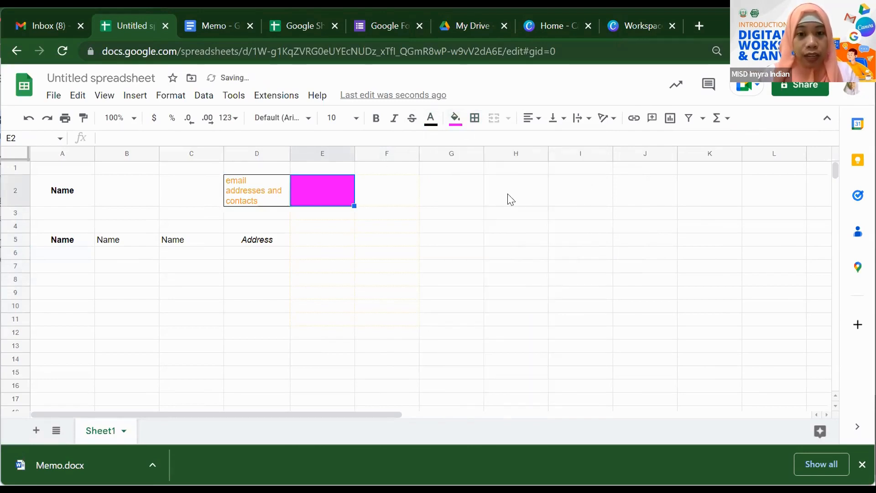
click(456, 120)
click(475, 233)
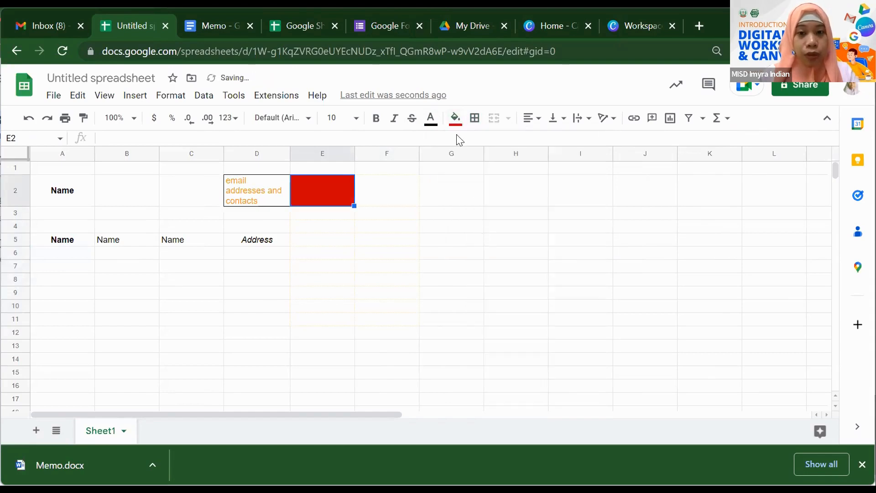
click(456, 121)
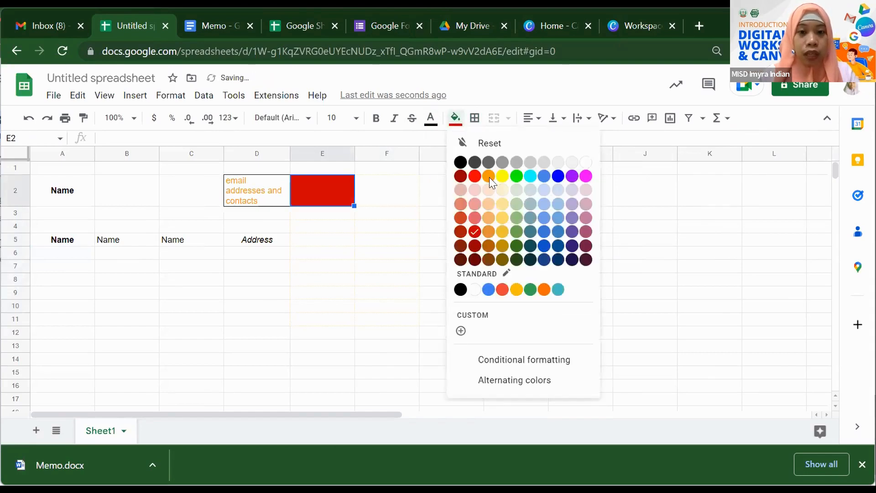
click(489, 204)
- Fill cell E2 with the palest yellow from the color palette
click(455, 119)
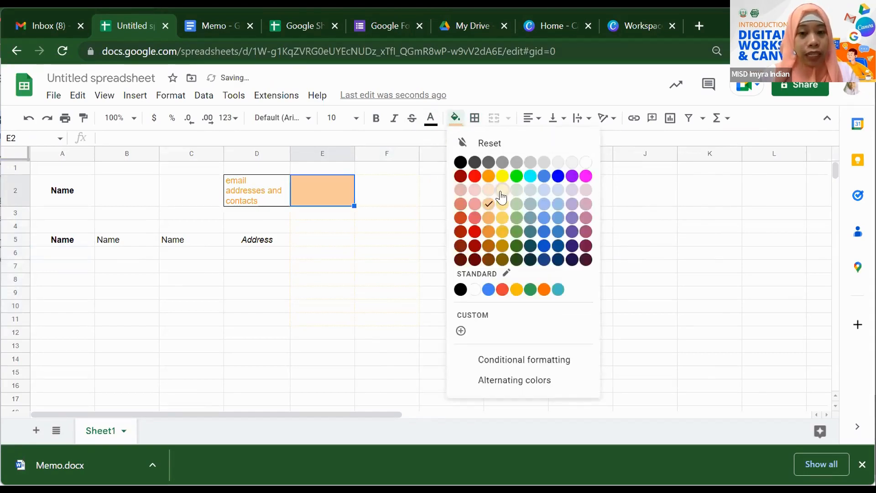
click(501, 192)
click(455, 119)
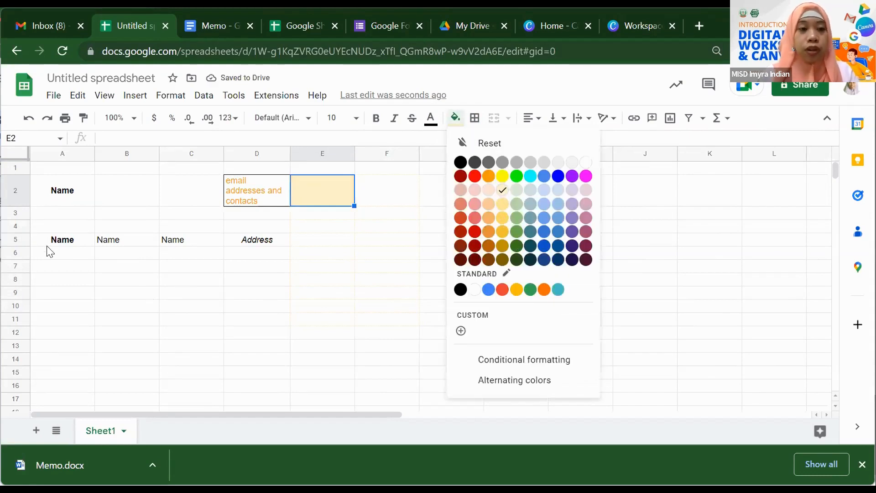
- Fill the bold "Name" header cell A2 with bright yellow
click(64, 188)
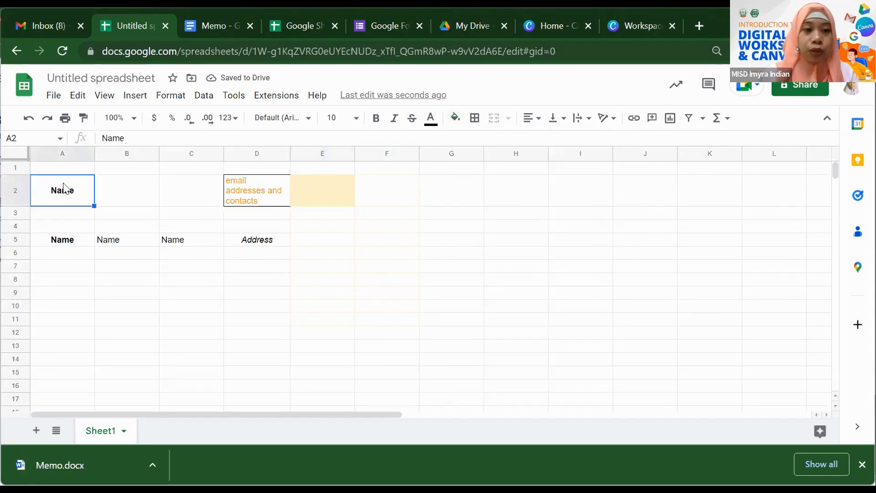
click(455, 118)
click(507, 178)
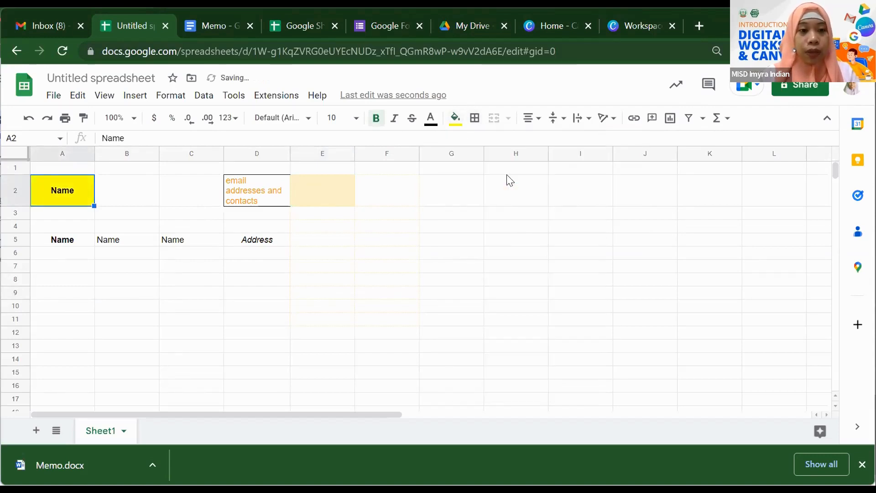
- Fill the italic "Address" cell D5 with light orange, and deselect it
click(253, 188)
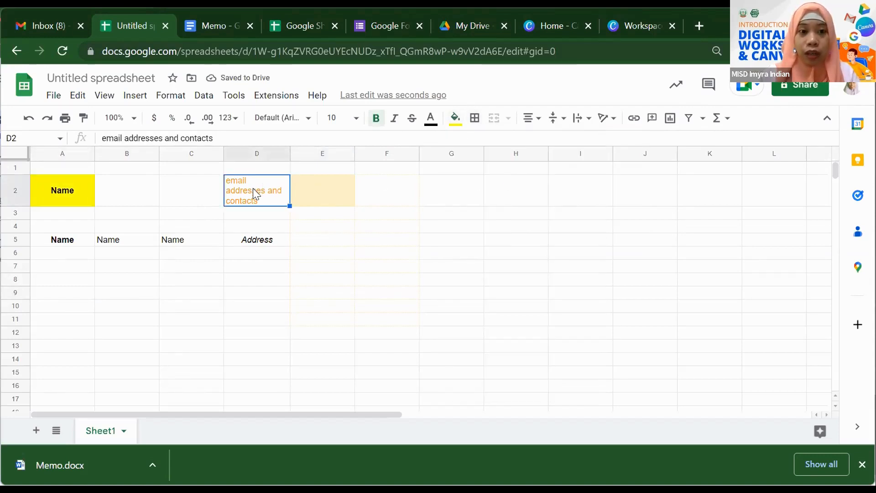
click(275, 242)
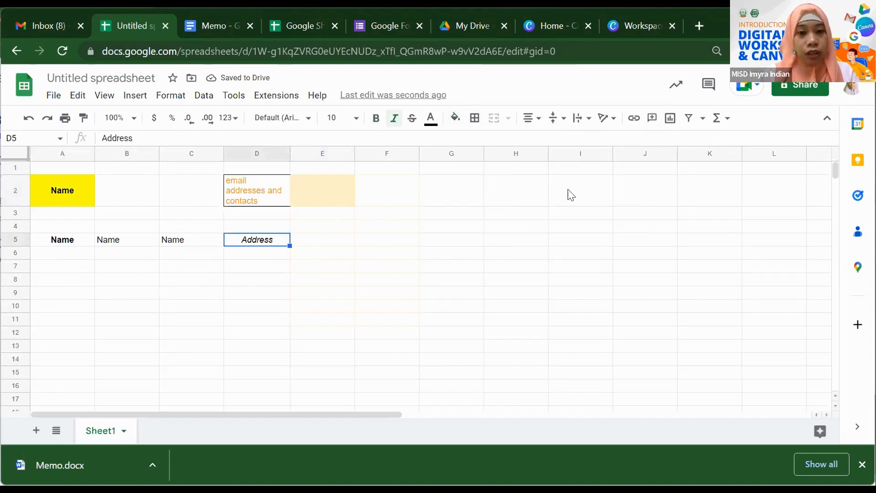
click(455, 118)
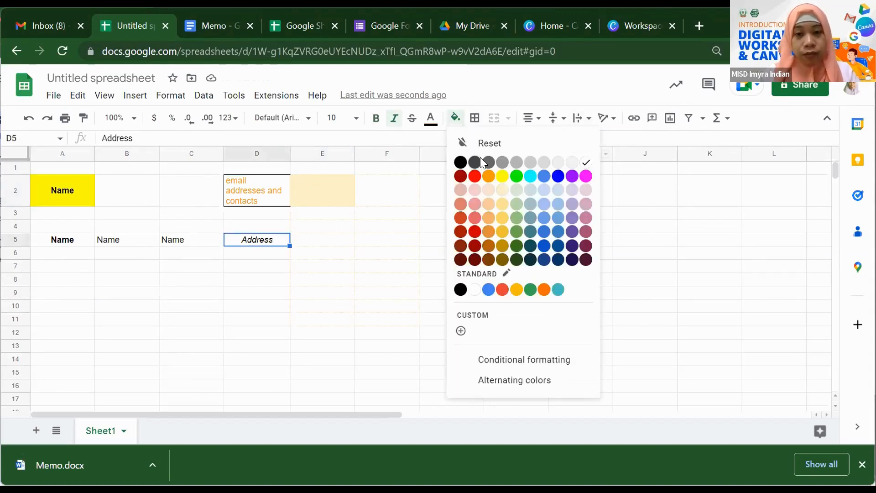
click(488, 203)
click(600, 236)
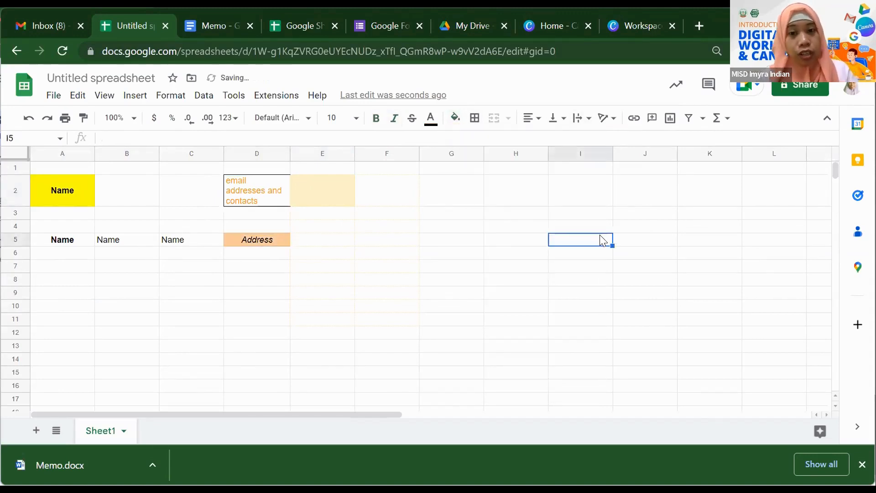
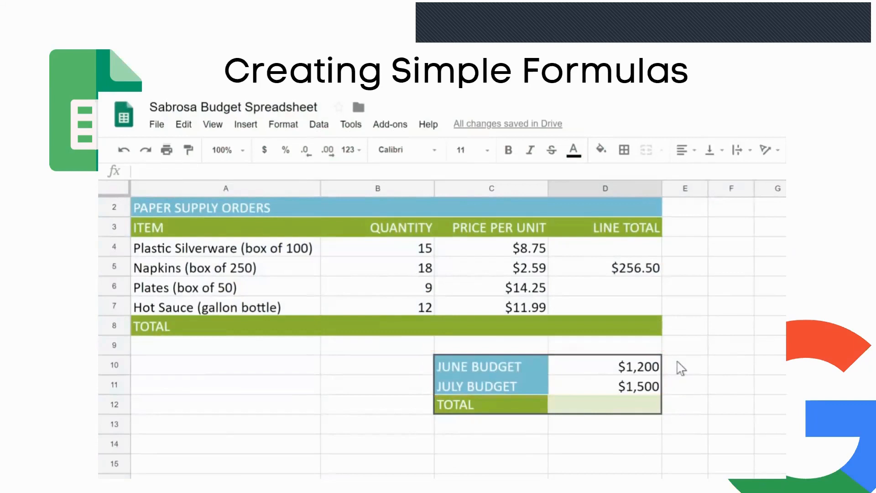
- Enter the formula =D10+D11 in cell D12 to total the June and July budgets
click(650, 407)
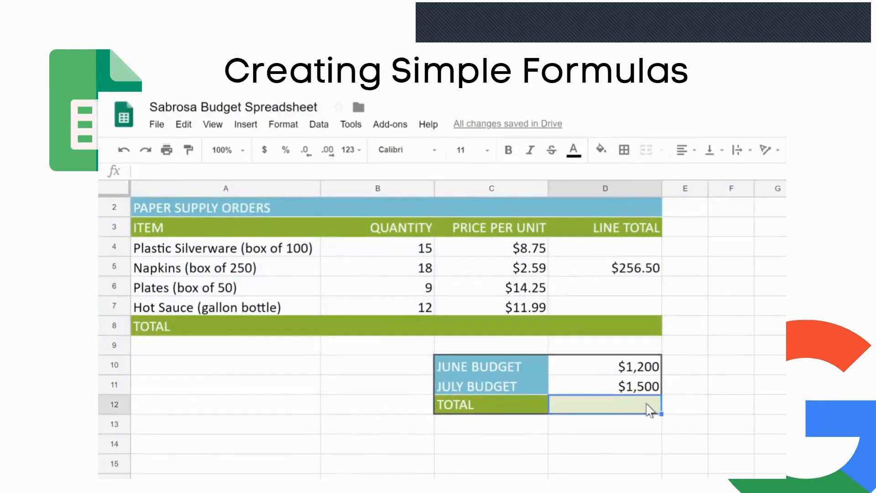
text(=)
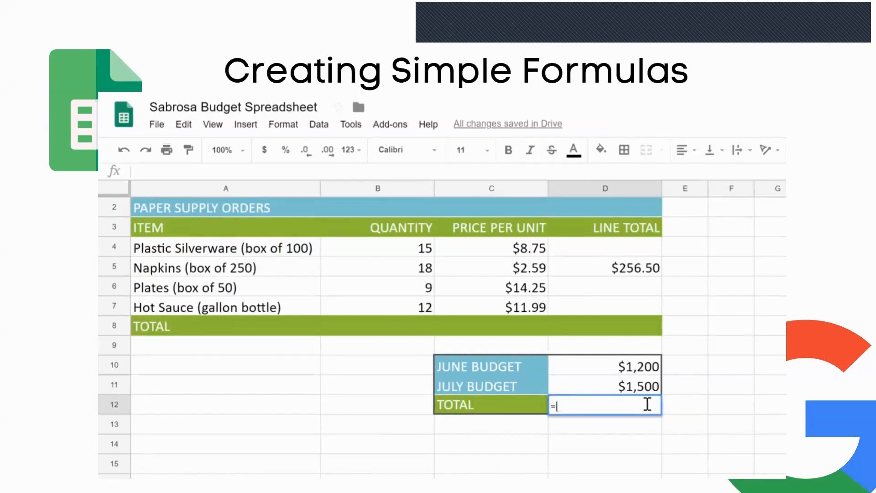
text(D10)
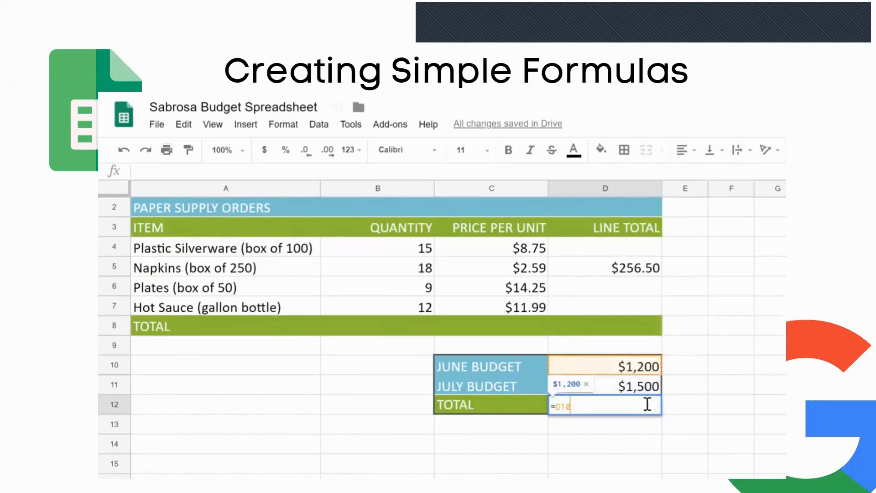
text(+D11)
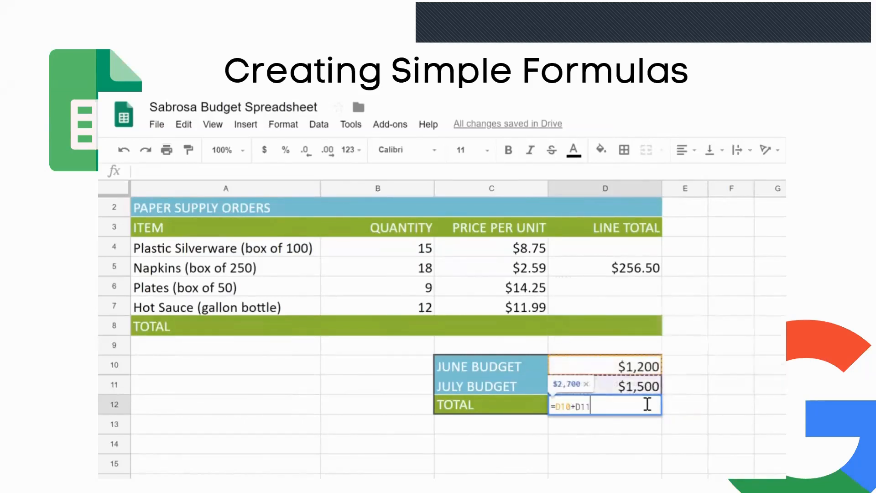
key(Return)
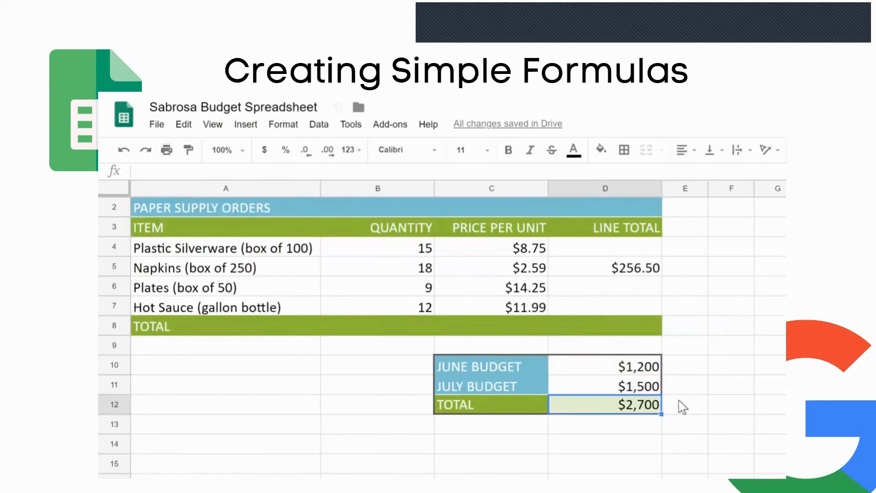
- Change the June budget in D10 to 500 and the July budget in D11 to 900
double_click(641, 367)
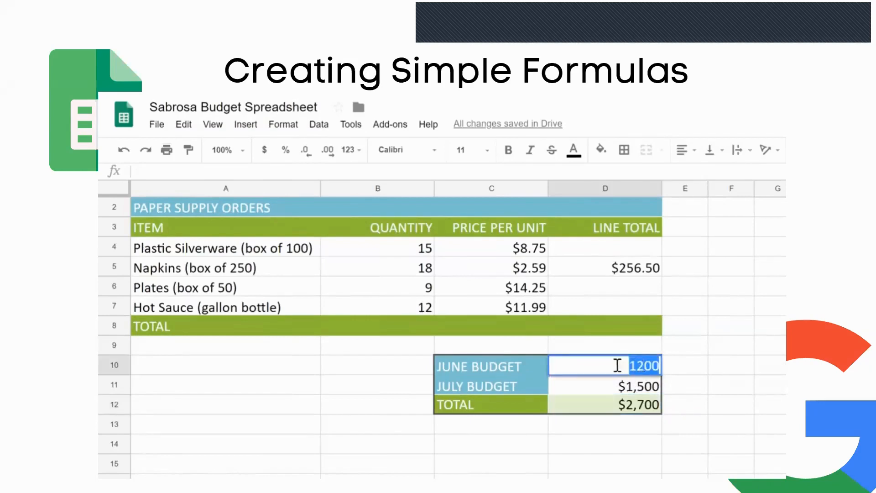
text(500)
double_click(600, 387)
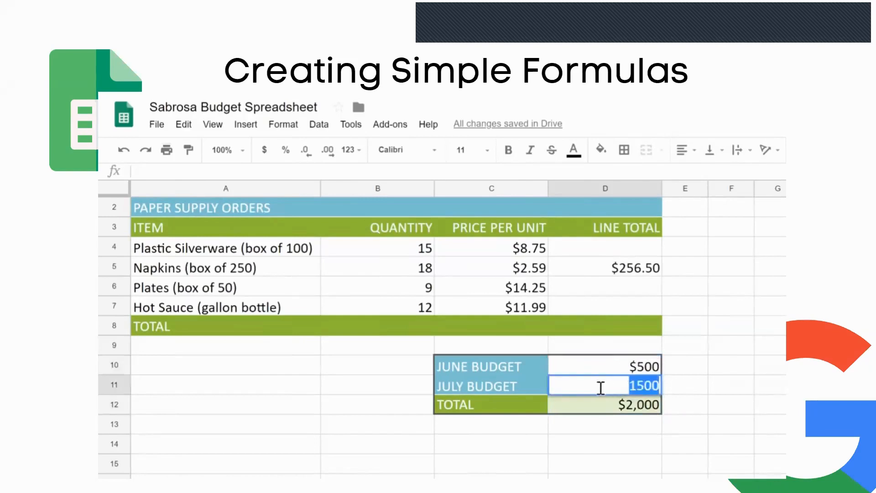
text(900)
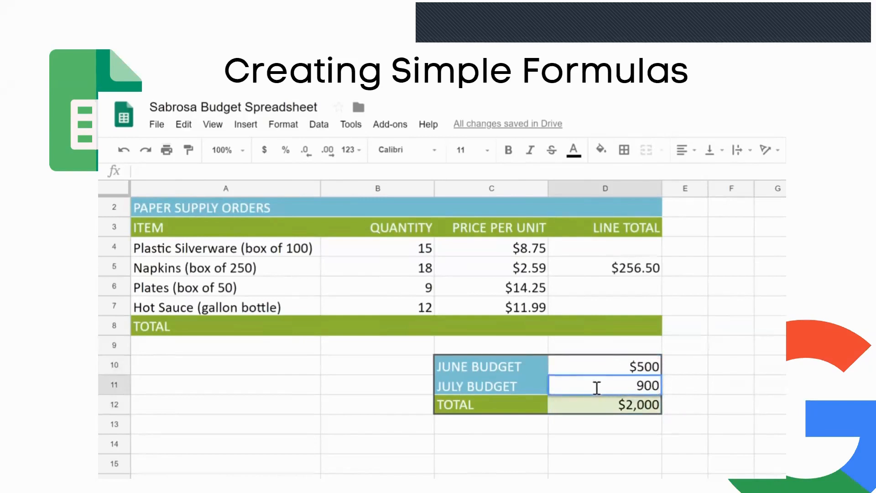
key(Return)
key(Down)
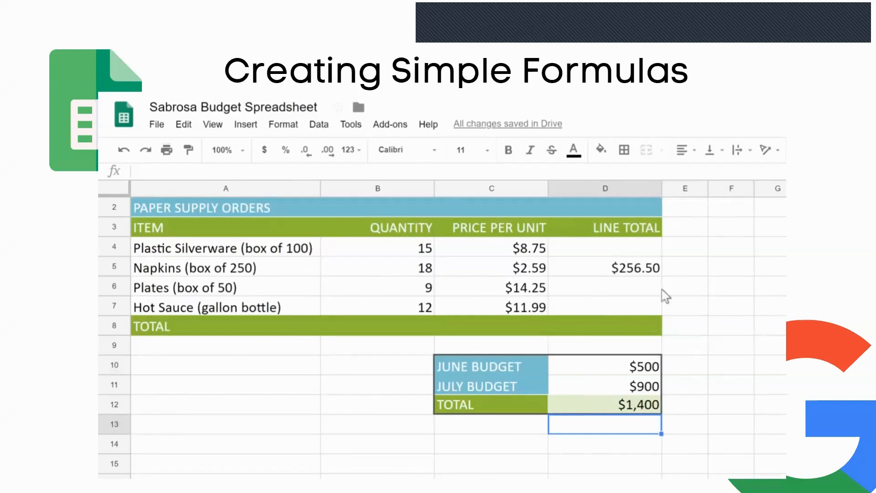
- Enter the formula =B4*C4 in D4 to calculate the line total for Plastic Silverware
click(654, 251)
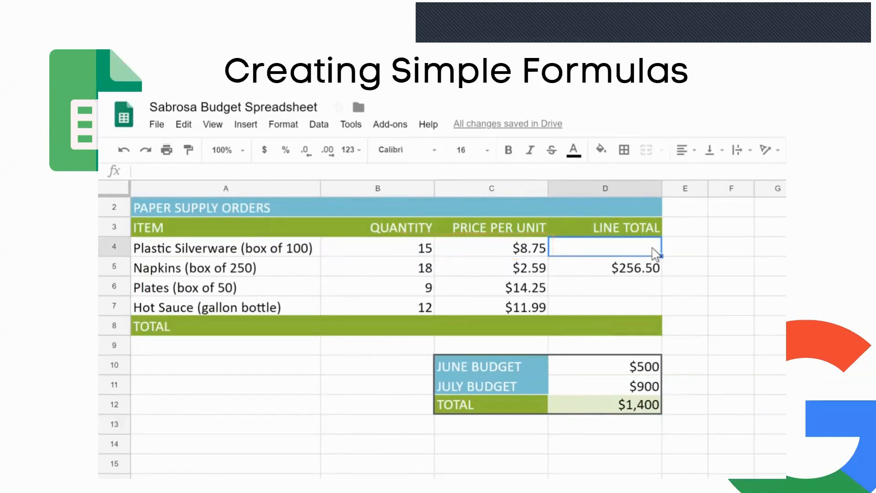
text(=)
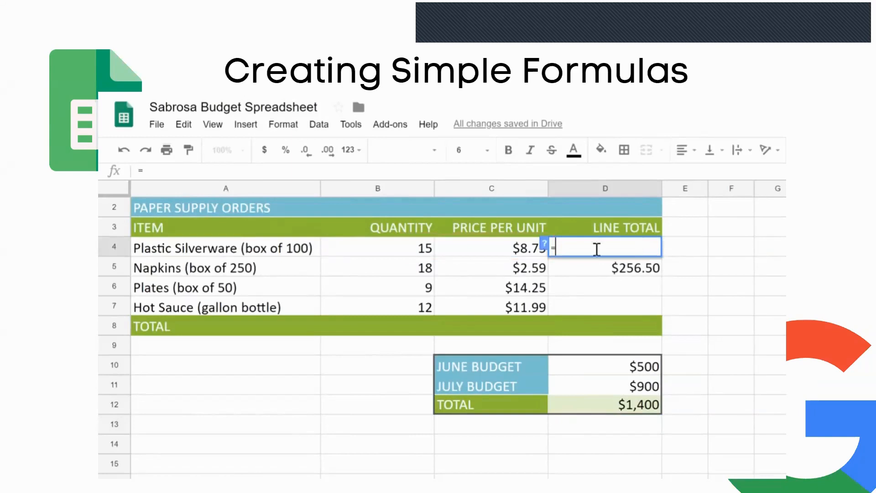
click(390, 250)
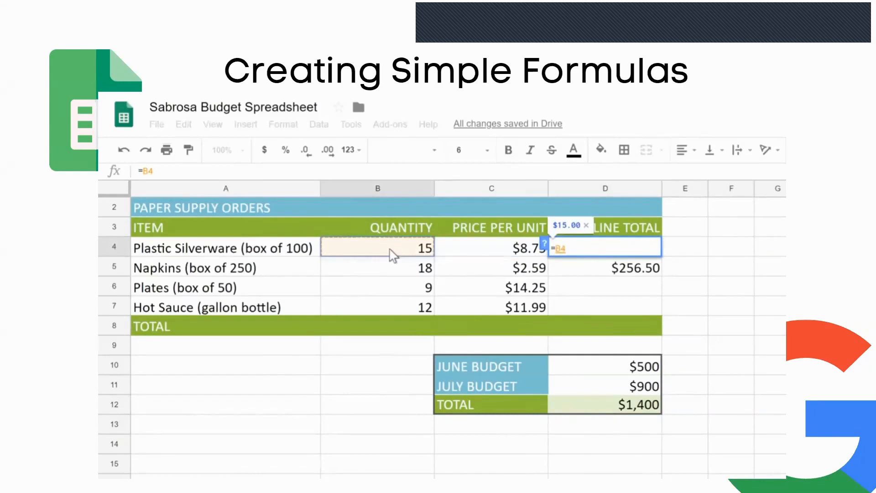
text(*)
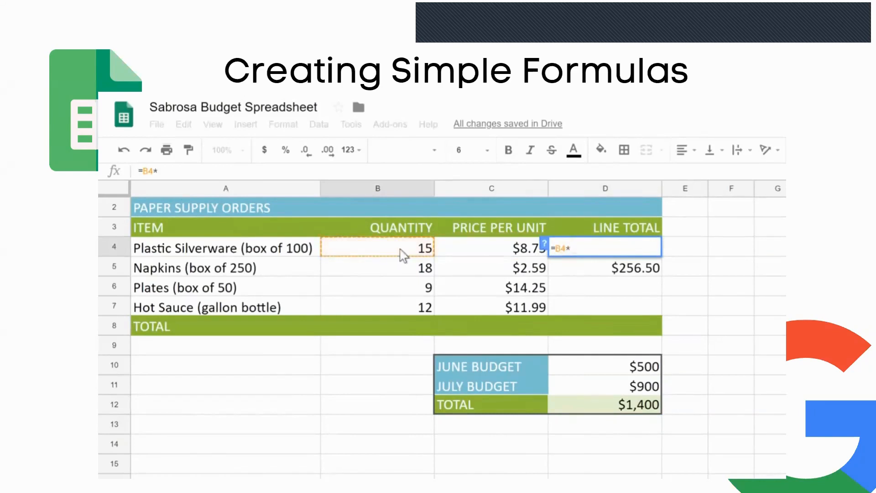
click(463, 251)
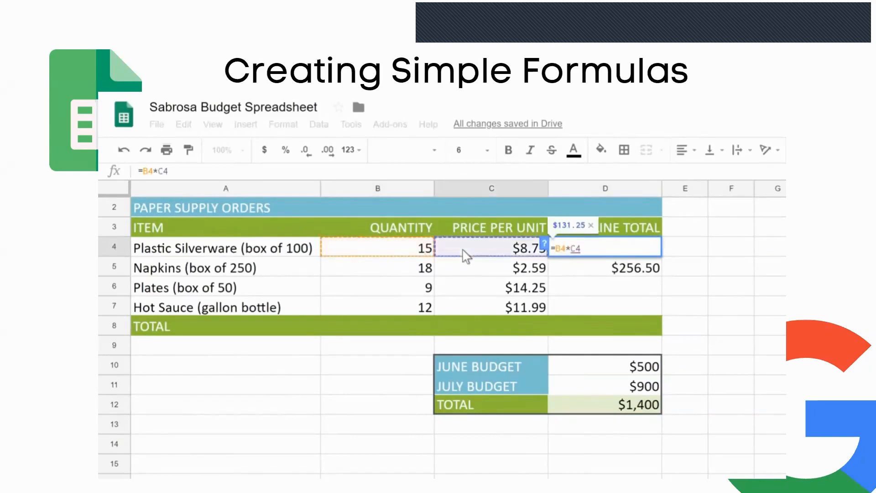
key(Return)
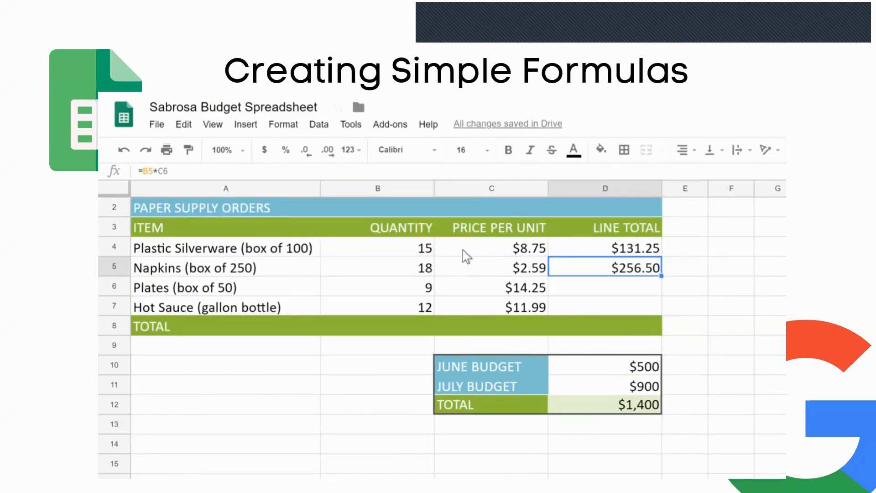
- Correct the Napkins line total formula in D5 to =B5*C5
double_click(597, 269)
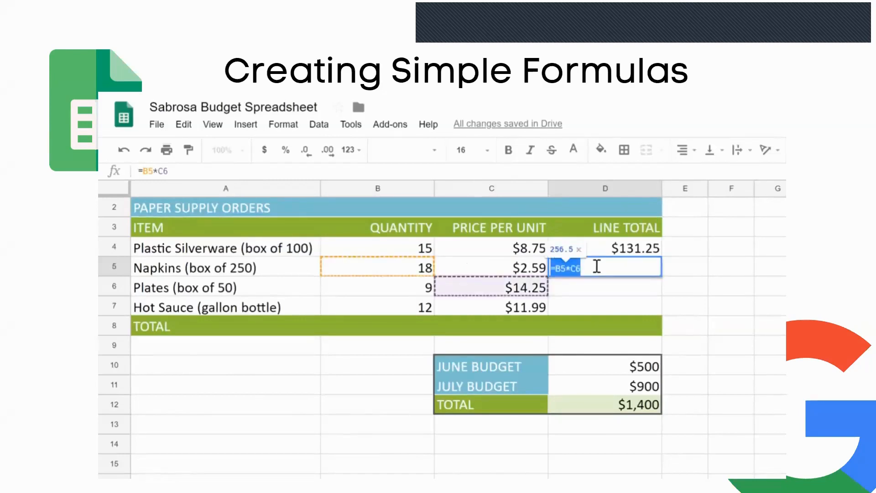
click(597, 267)
key(BackSpace)
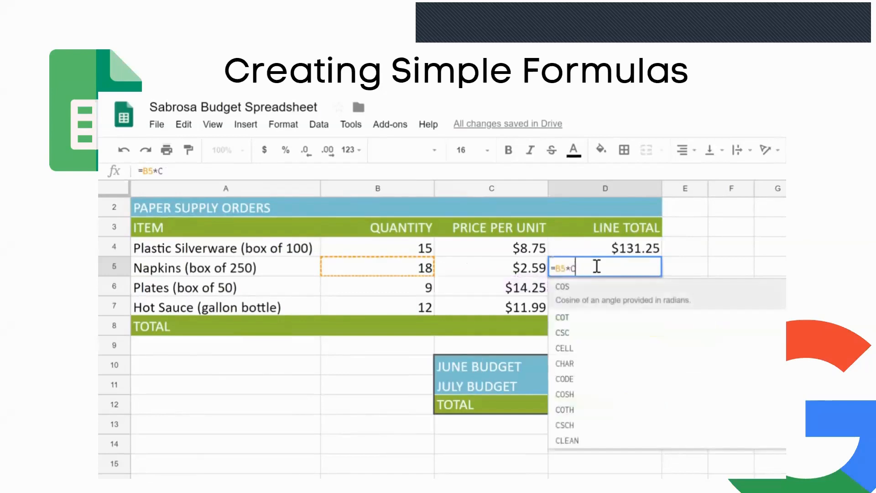
text(5)
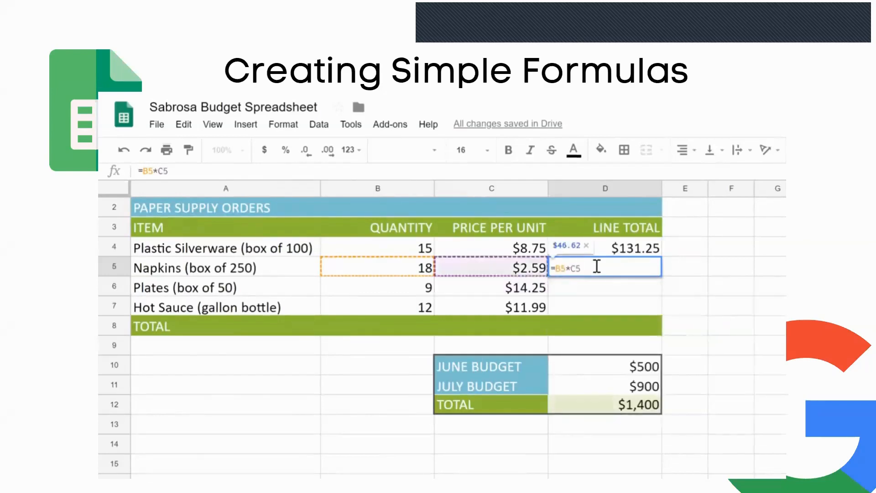
key(Return)
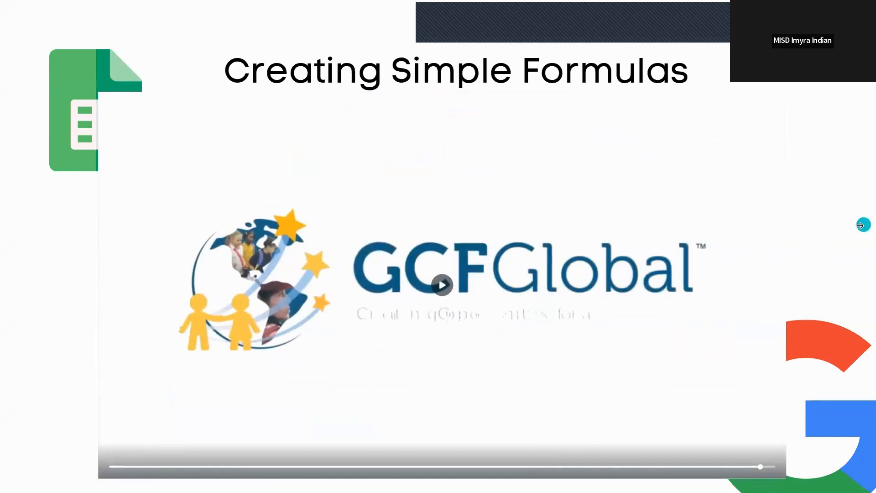
click(860, 225)
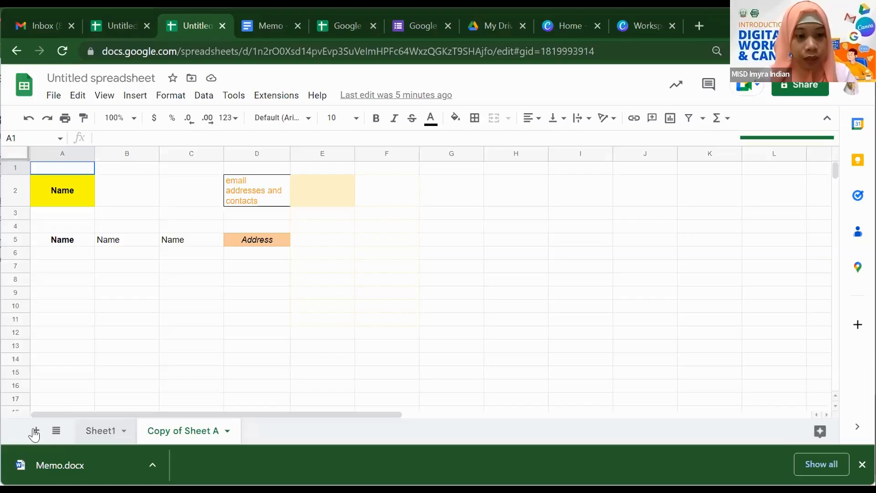
- Add a new sheet and enter the headers "Item", "unit", "Quantity" and "total cost" in cells A3 to D3
click(35, 431)
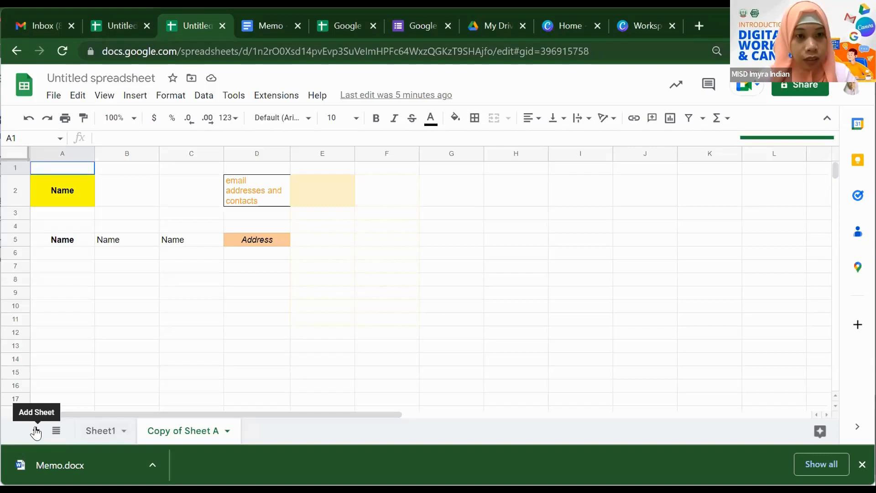
click(78, 195)
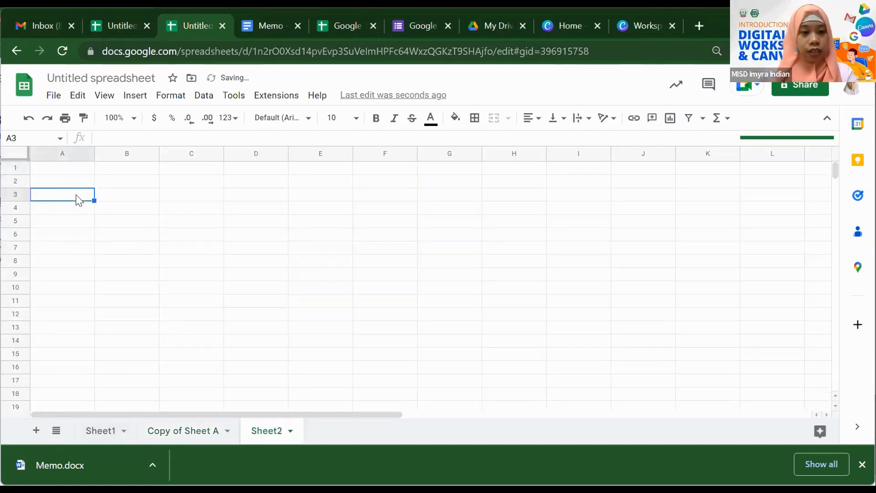
text(Item)
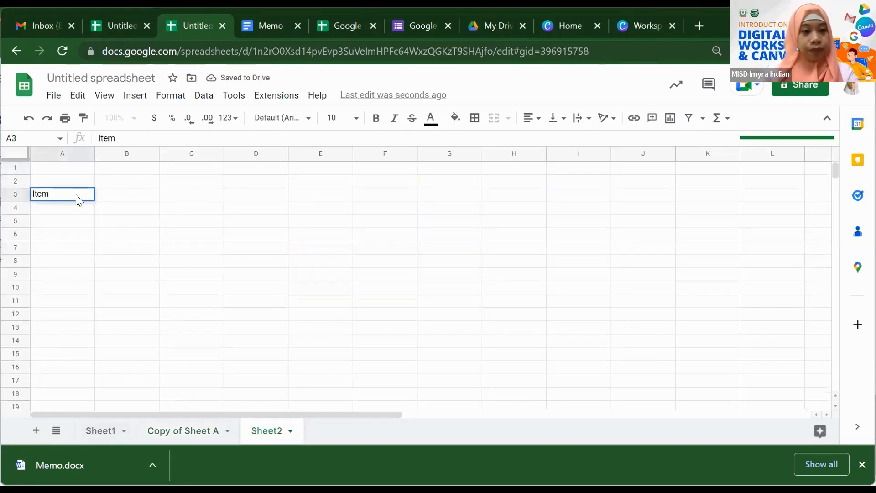
key(Tab)
text(unit)
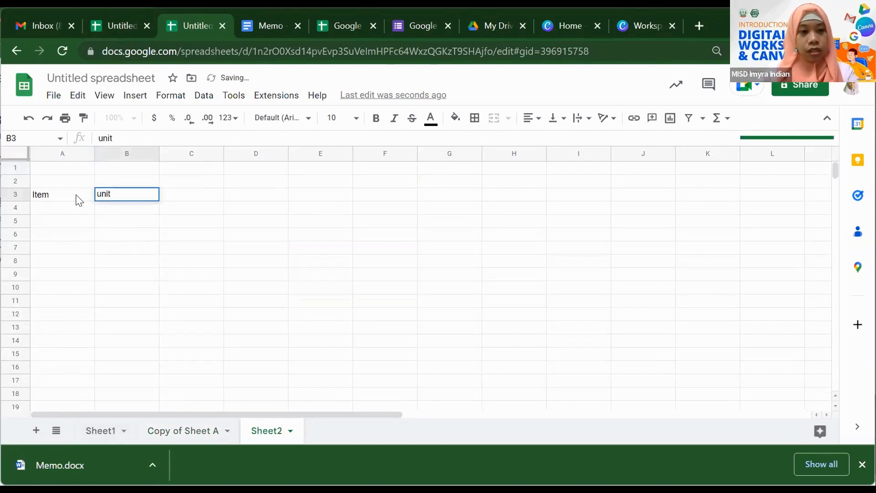
key(Tab)
text(Quantity)
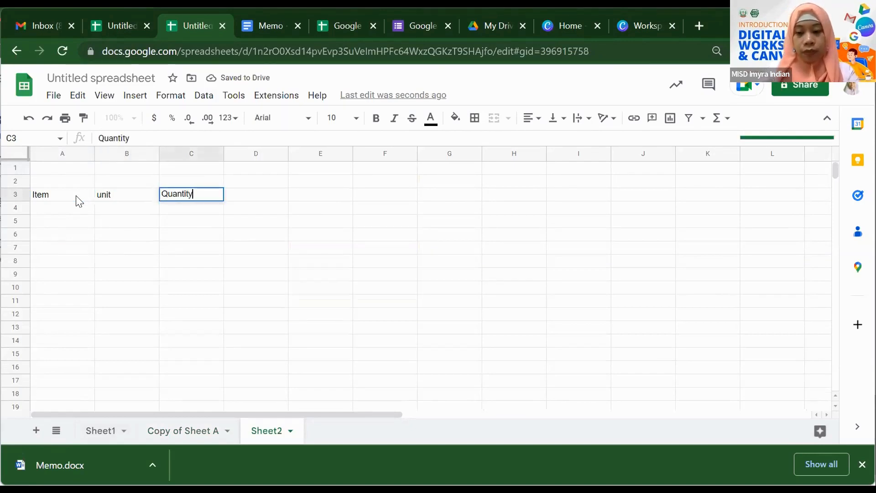
key(Tab)
text(to)
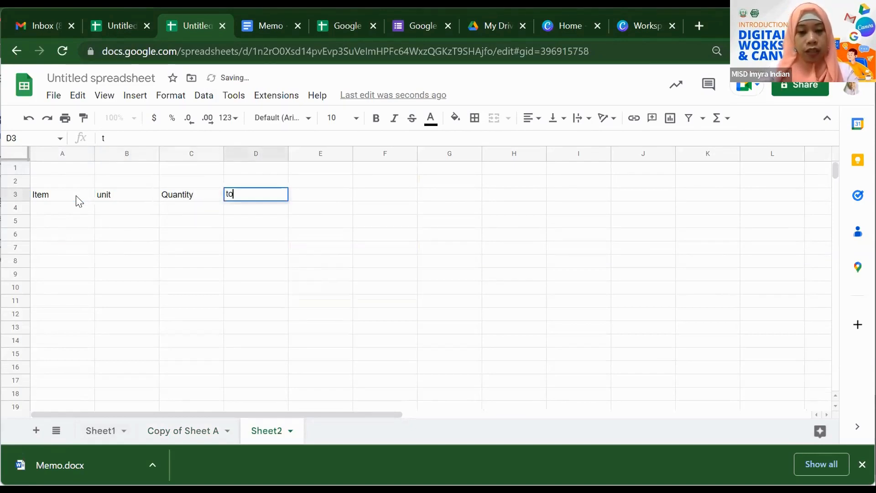
text(tal cost)
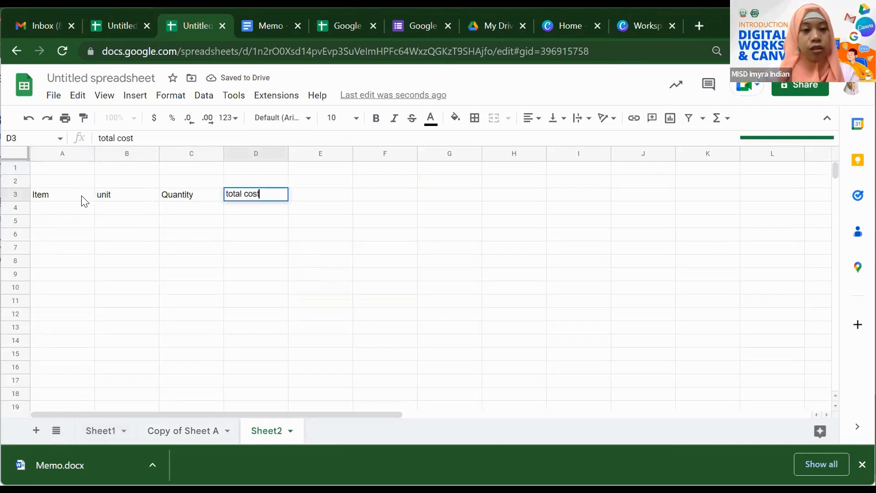
- List the items "long", "short" and "A4" under the Item header in cells A4 to A6
click(76, 213)
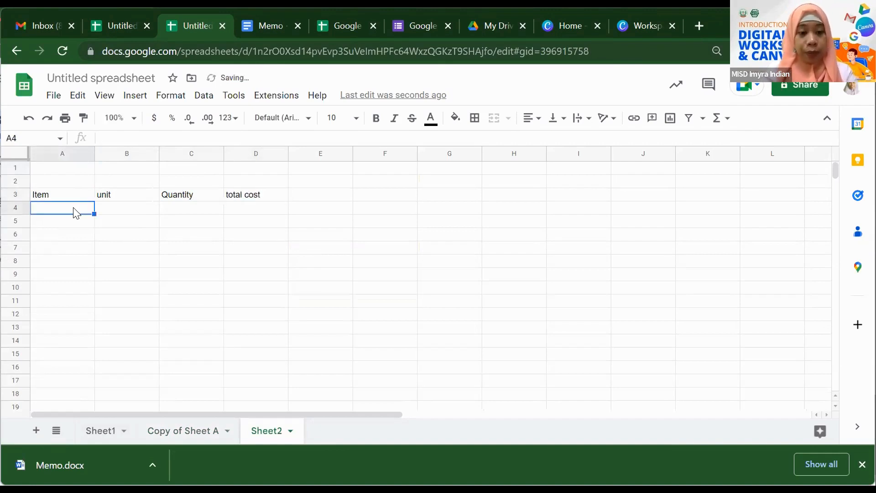
text(long)
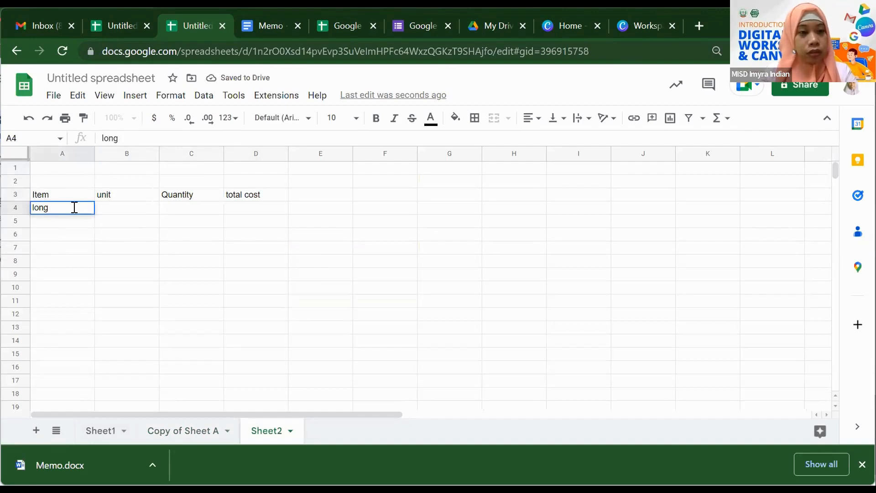
key(Return)
text(short)
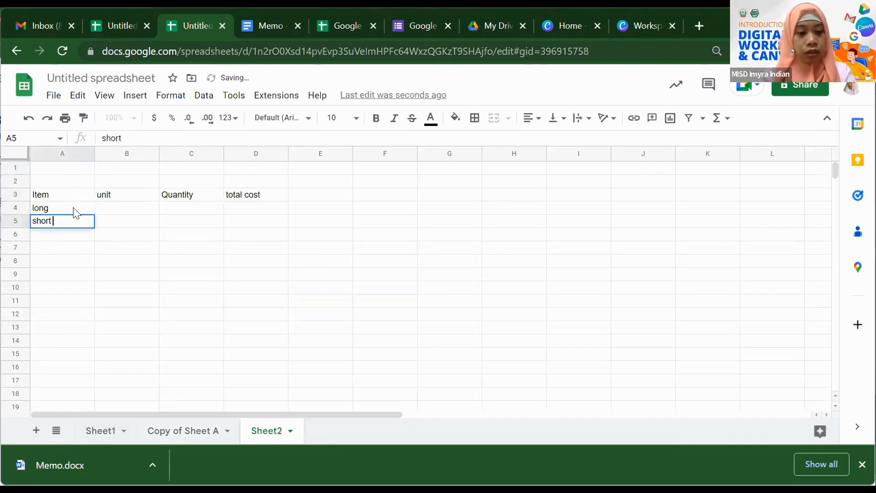
text( A4)
key(BackSpace)
key(BackSpace)
key(BackSpace)
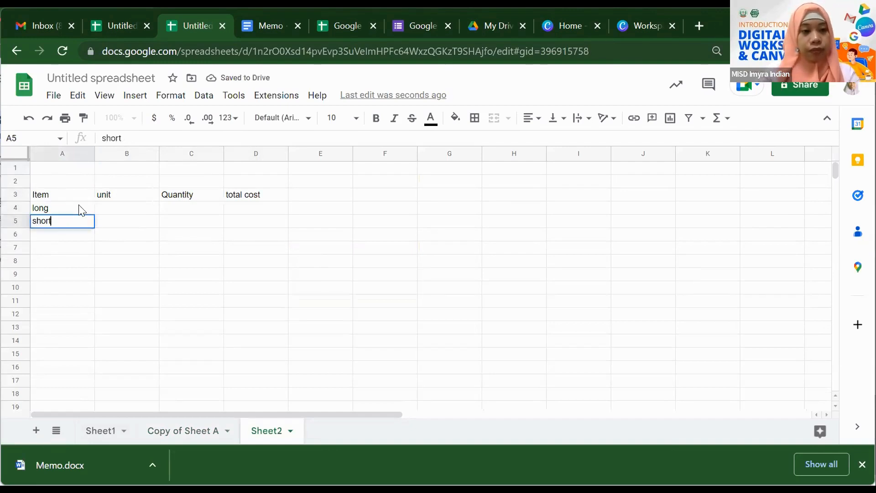
key(Return)
text(A4)
- Enter the unit values 245, 220 and 235 in cells B4 to B6 for long, short and A4
click(128, 211)
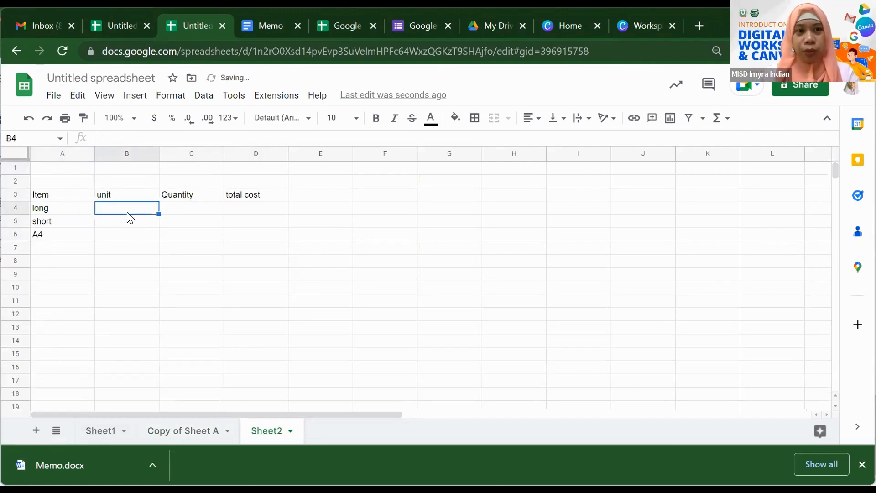
text(245)
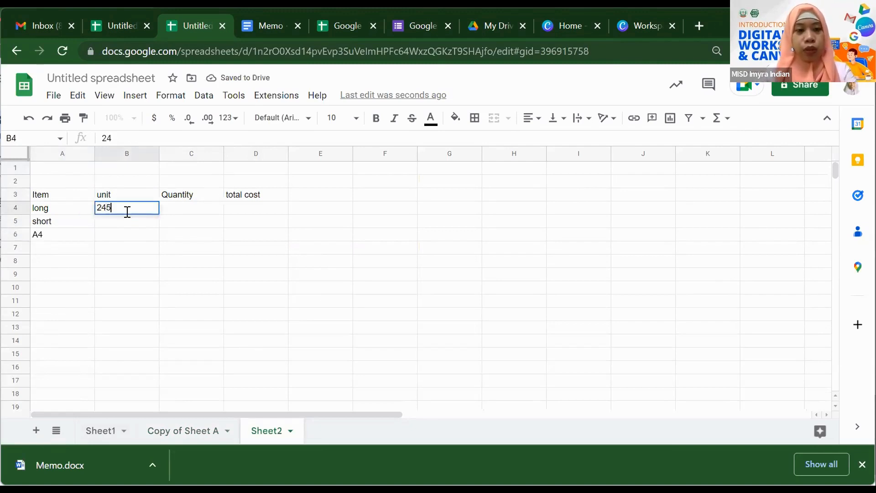
key(Return)
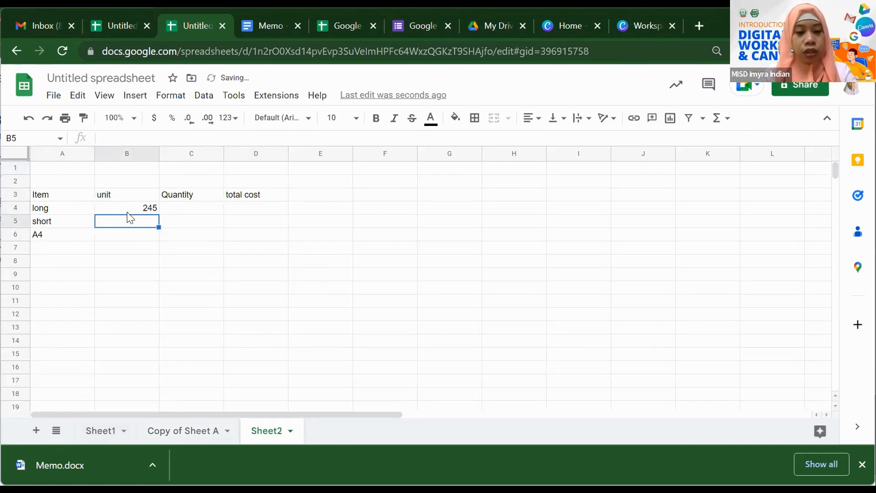
text(220)
key(Return)
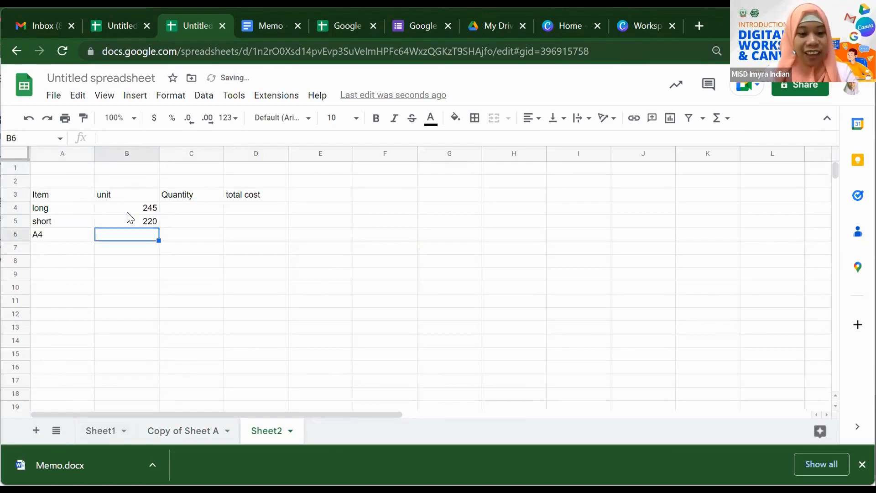
text(235)
key(Return)
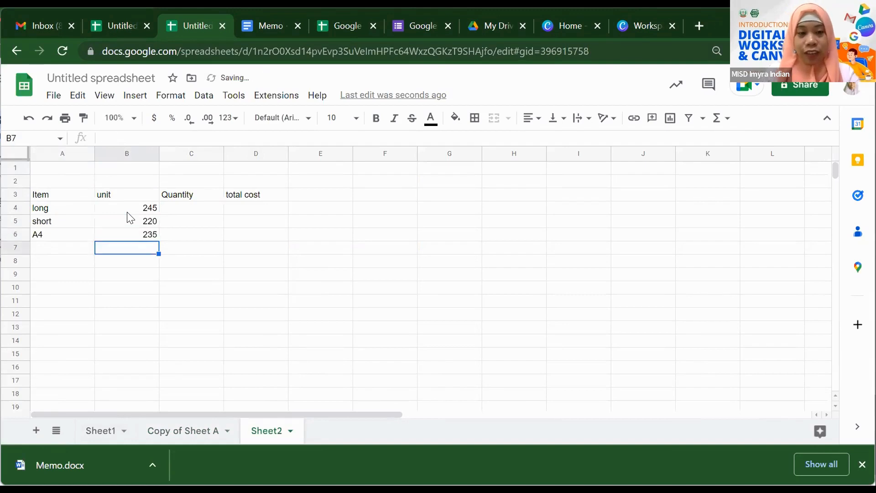
- Enter the quantities 2, 5 and 1 in cells C4 to C6
click(215, 209)
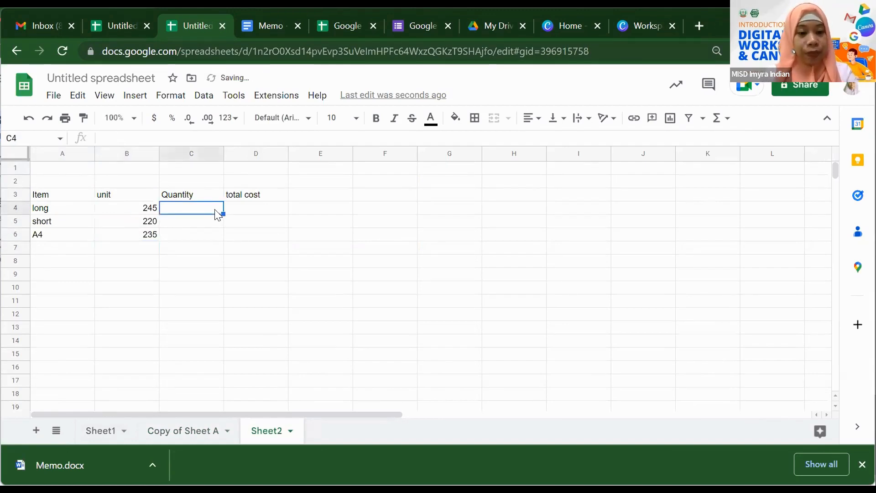
text(2)
key(Return)
text(5)
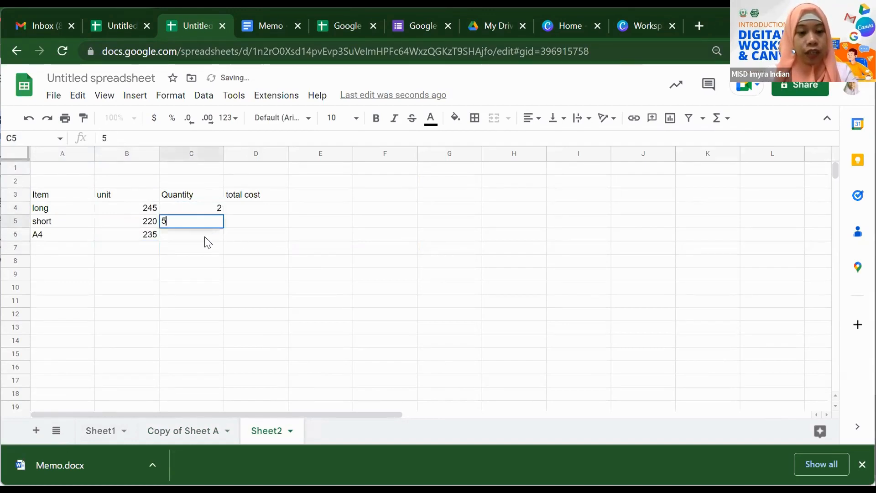
key(Return)
text(1)
click(256, 211)
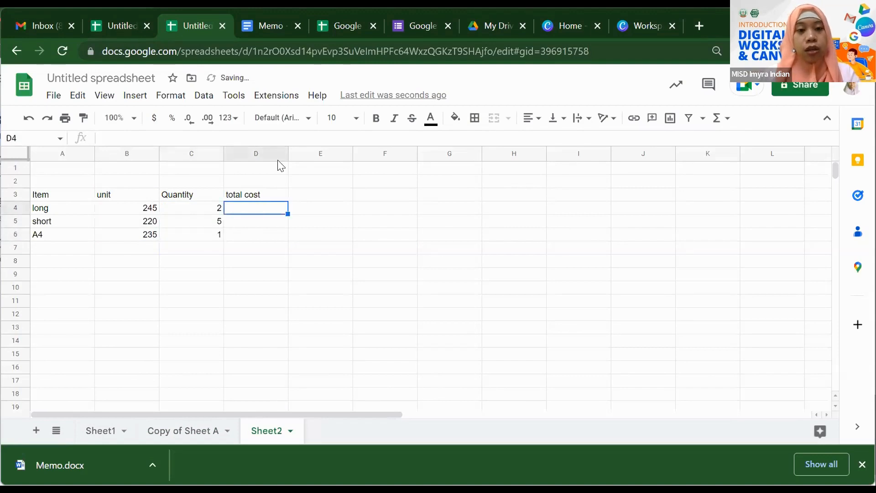
click(222, 154)
click(241, 218)
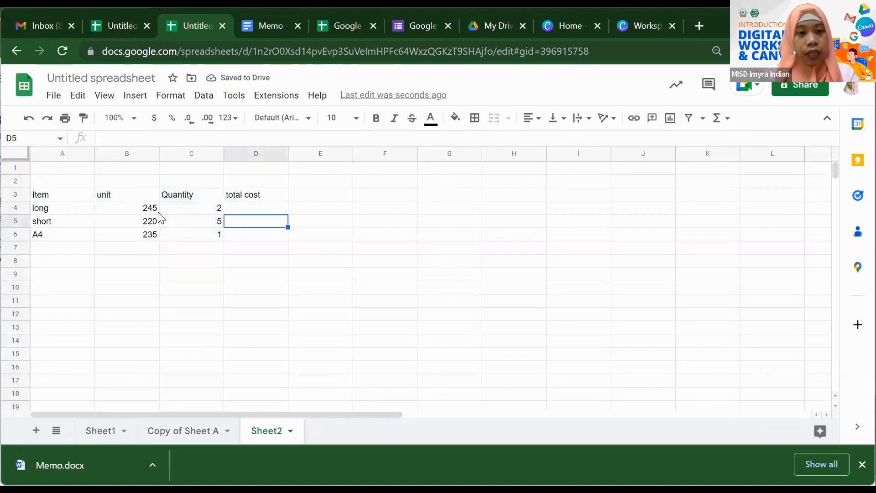
click(137, 276)
click(127, 212)
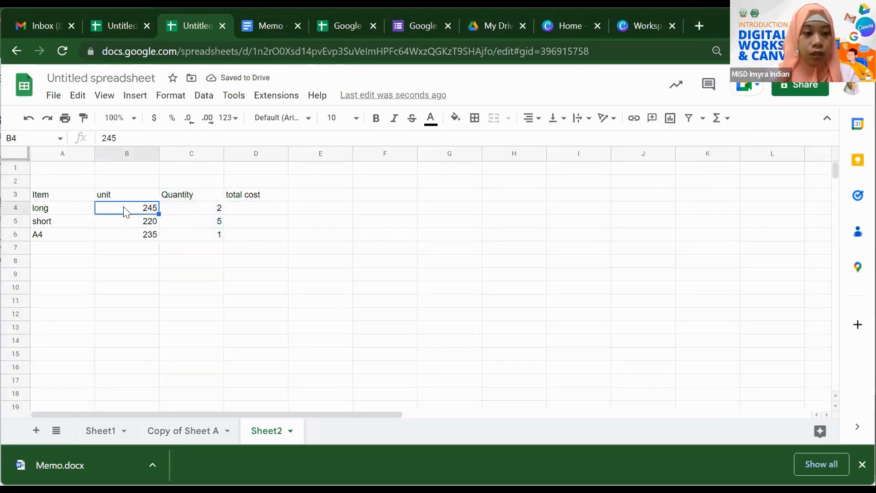
click(191, 215)
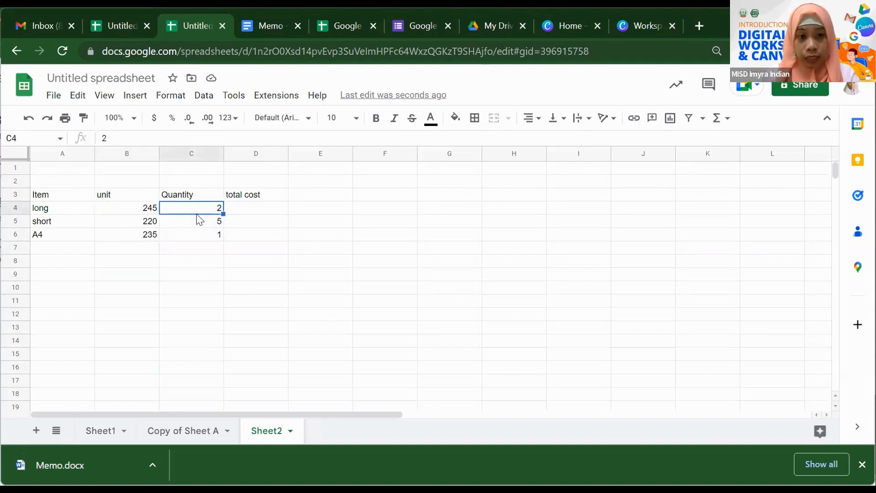
- Enter the formula =B4*C4 in D4 to calculate the total cost of the long item
click(254, 213)
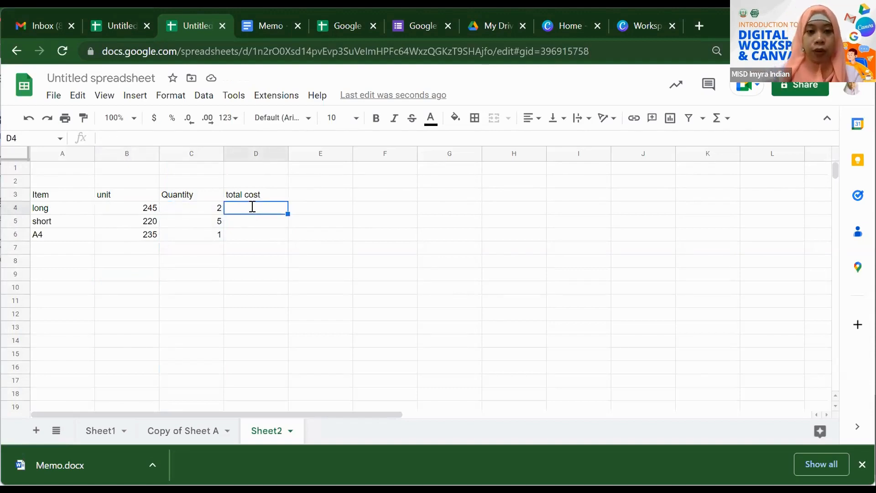
text(=)
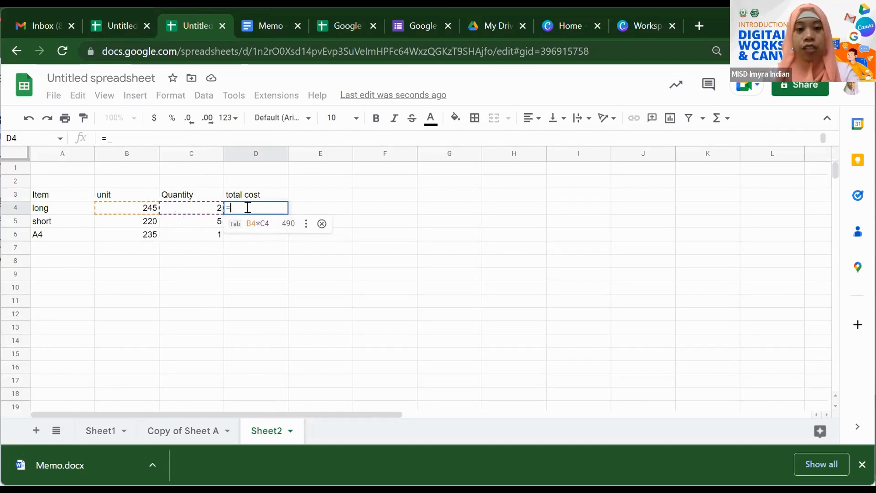
click(132, 211)
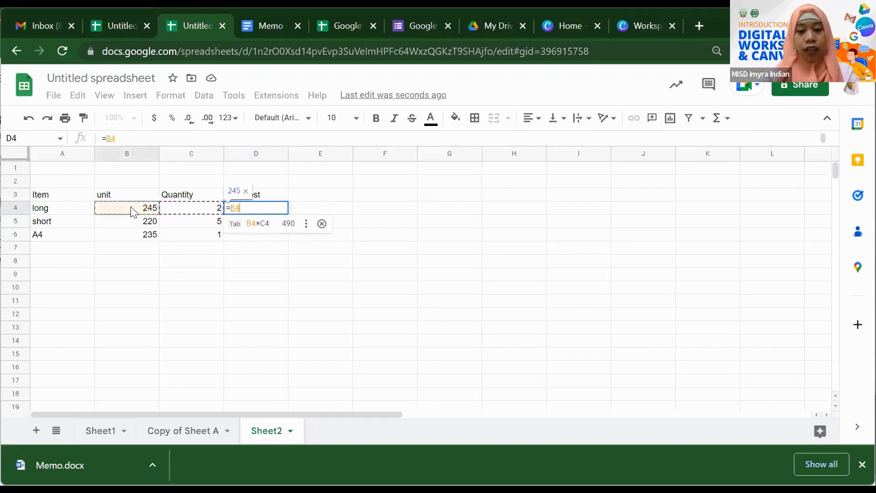
text(*)
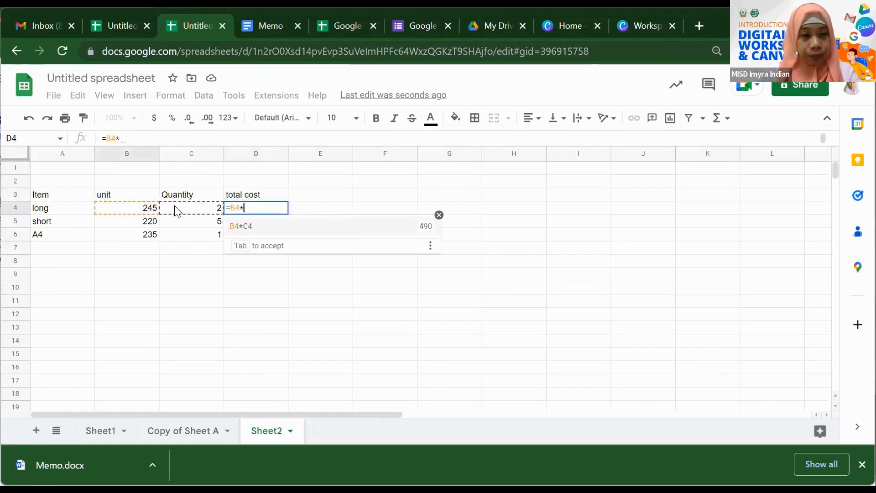
click(170, 204)
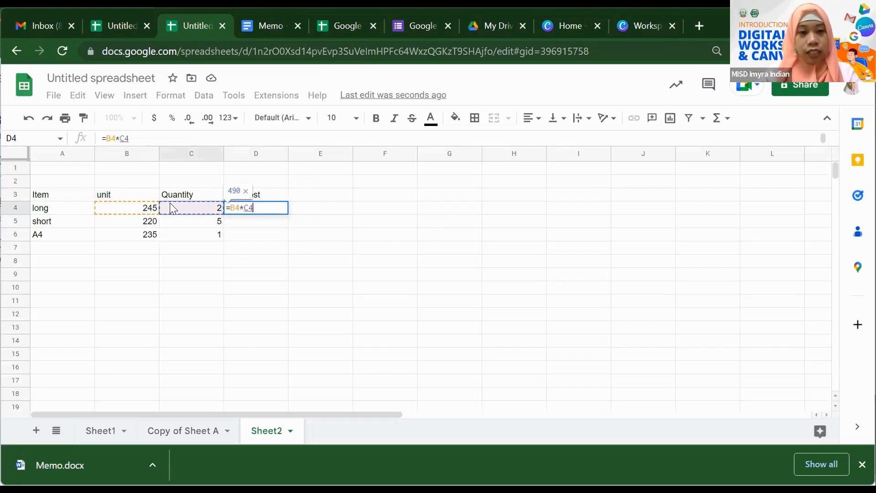
key(Return)
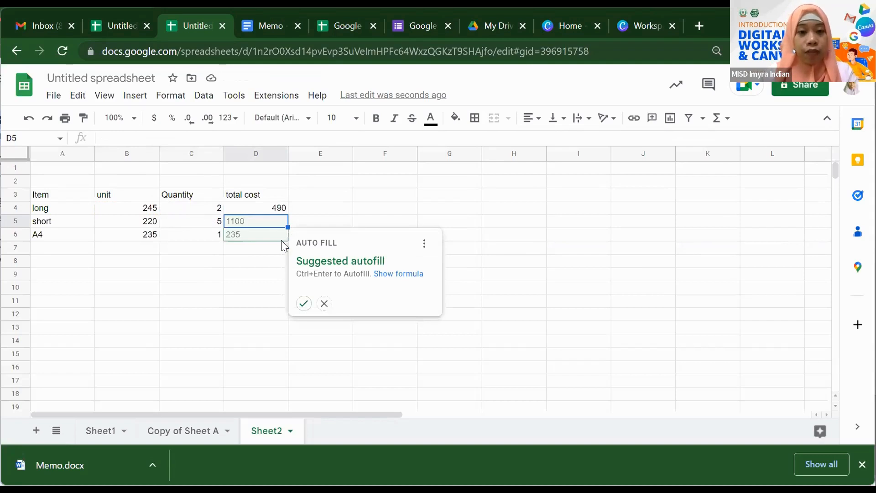
- Accept the suggested autofill of the total cost formula for D5 and D6, and clear both cells again
click(304, 303)
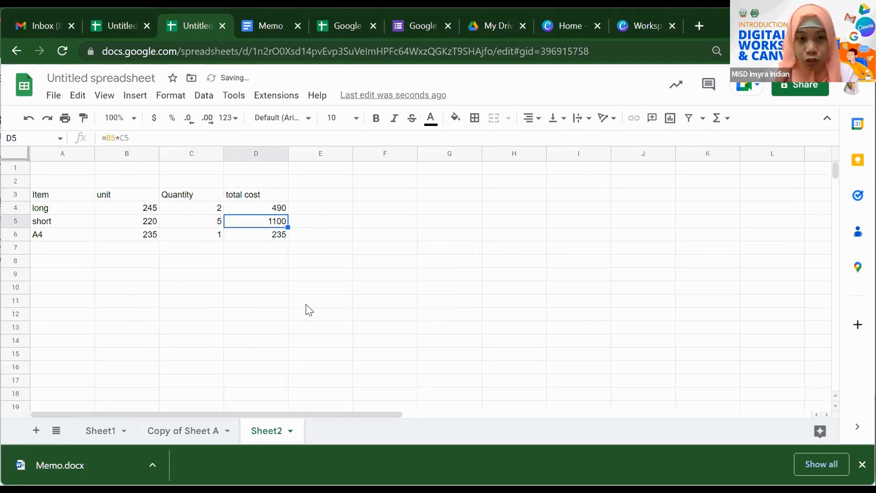
click(283, 210)
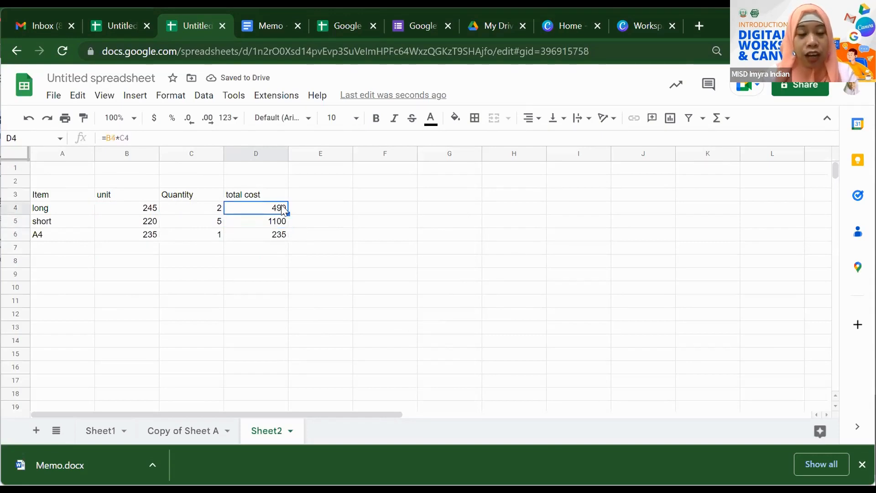
click(284, 222)
key(Delete)
click(280, 238)
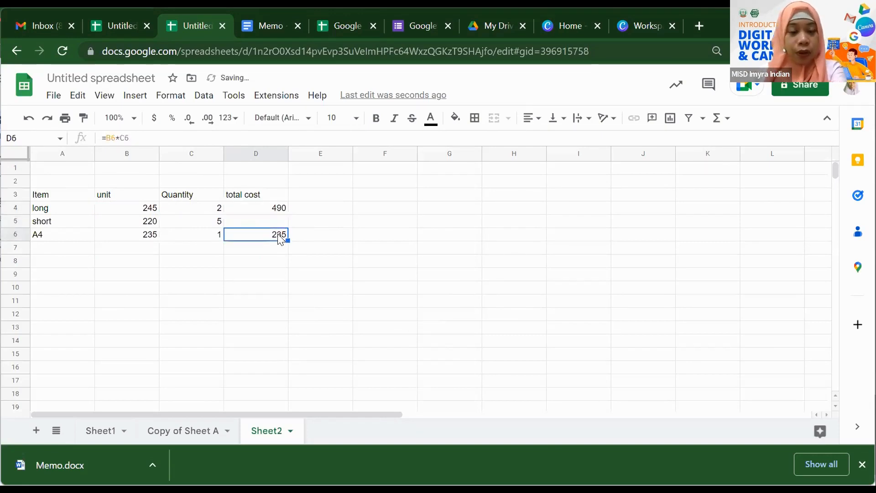
key(Delete)
- Fill the total cost formula from D4 down to D6 and check the copied formulas in D5 and D6
click(283, 211)
drag(288, 213, 286, 241)
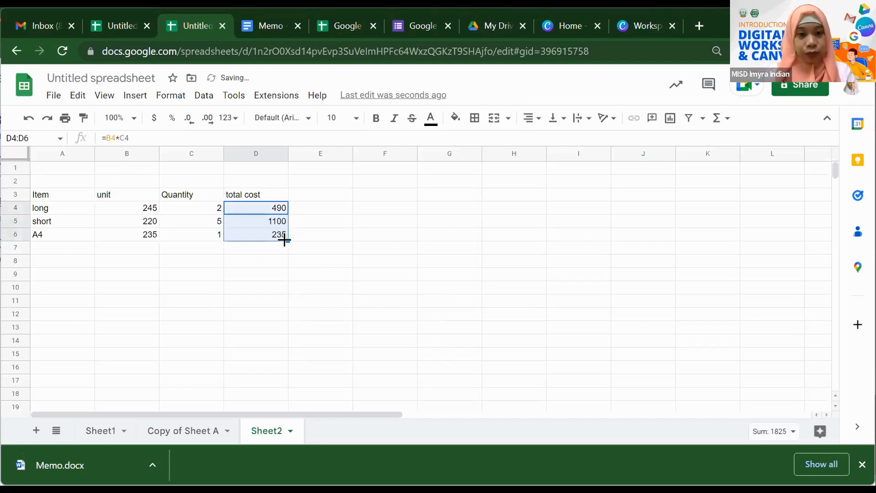
click(282, 211)
click(280, 223)
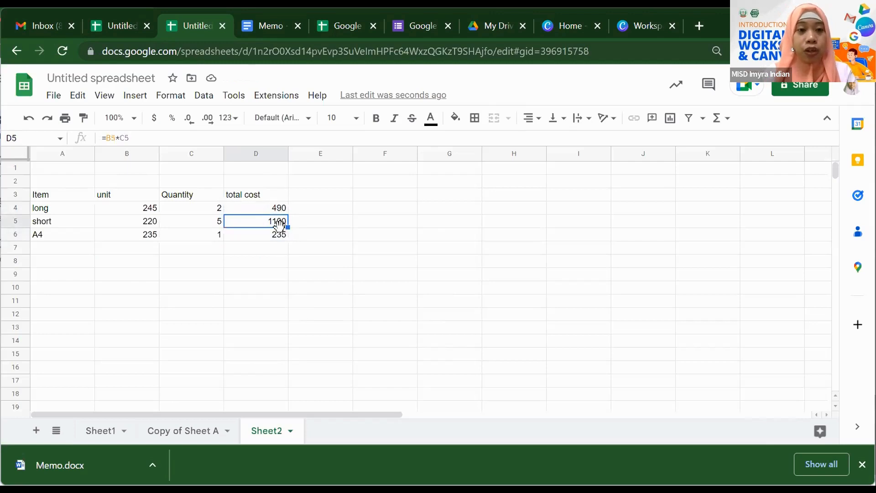
click(283, 236)
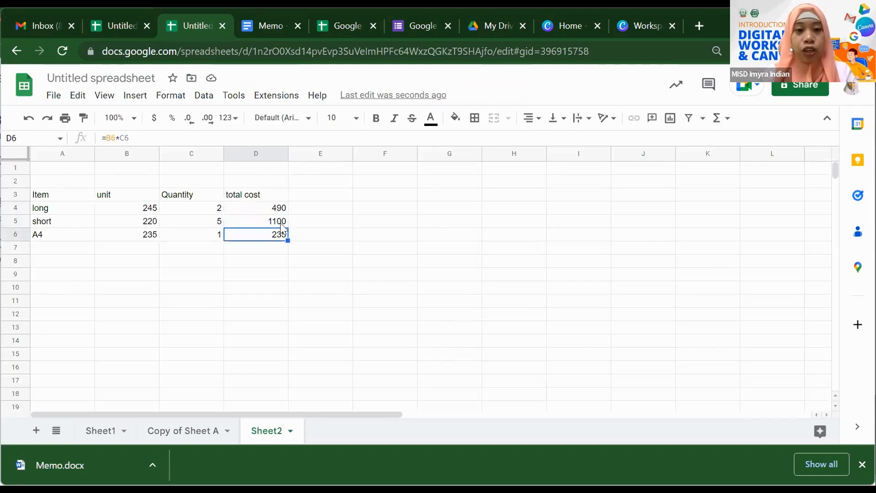
click(281, 224)
click(132, 138)
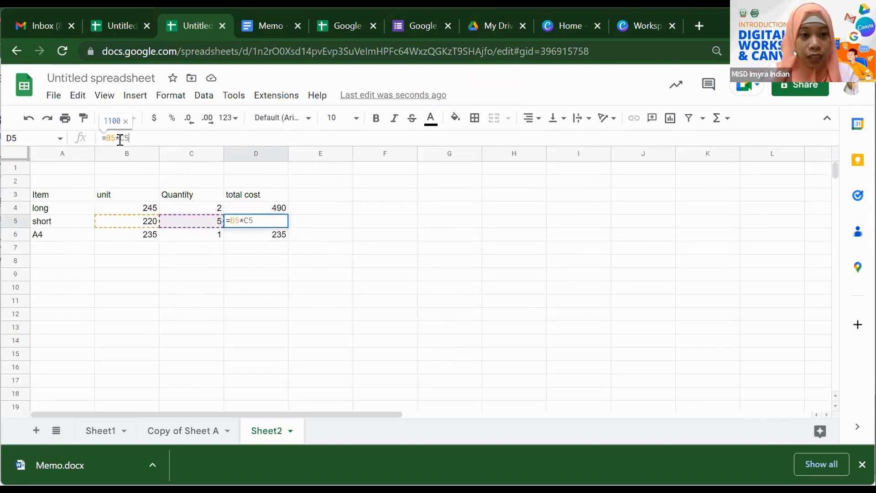
click(312, 239)
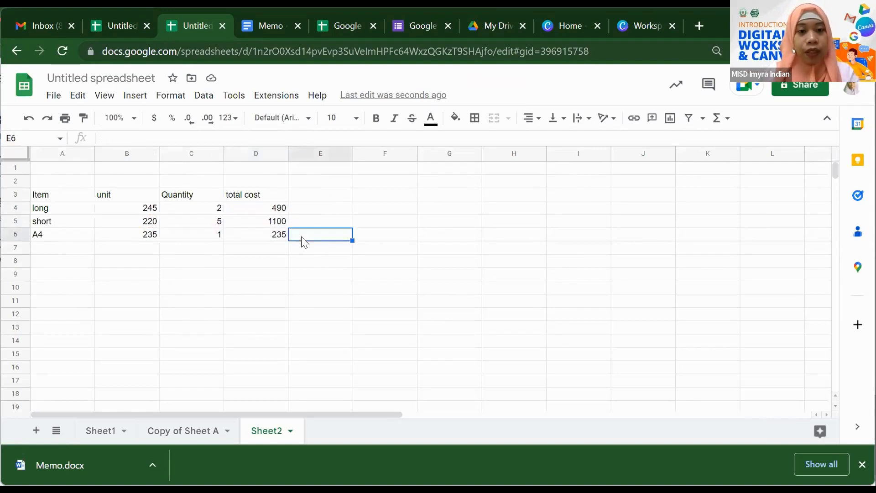
click(140, 222)
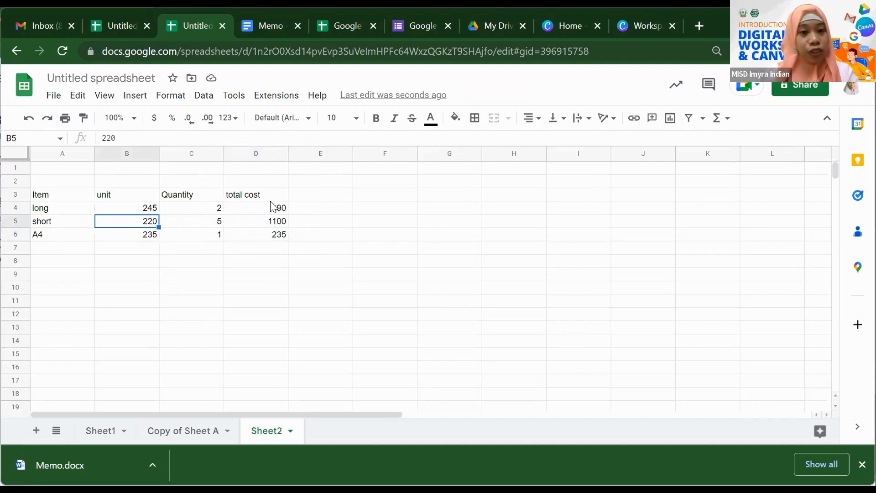
- Add the label "Grand Total" in cell A8 below the item table
click(54, 264)
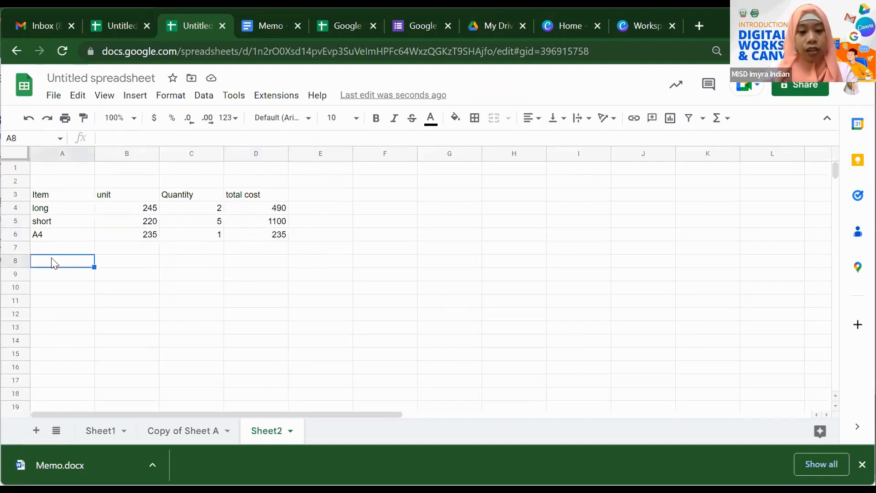
text(Grand to)
key(BackSpace)
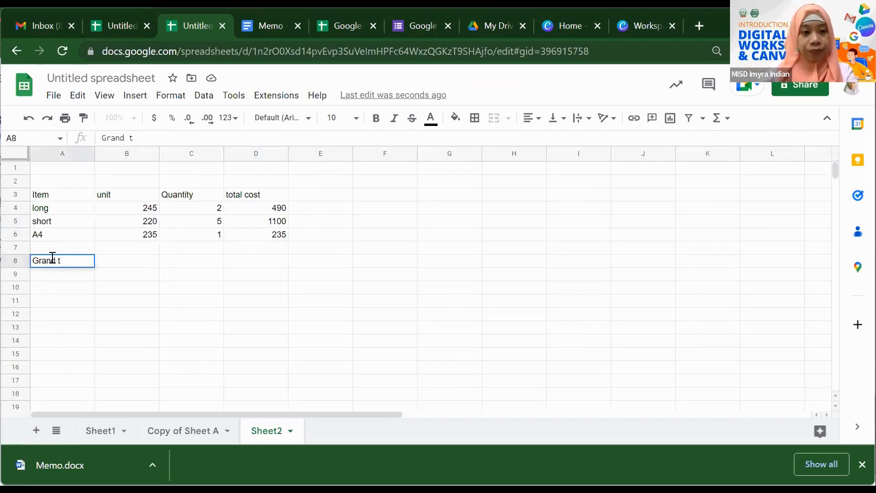
key(BackSpace)
text(Toal)
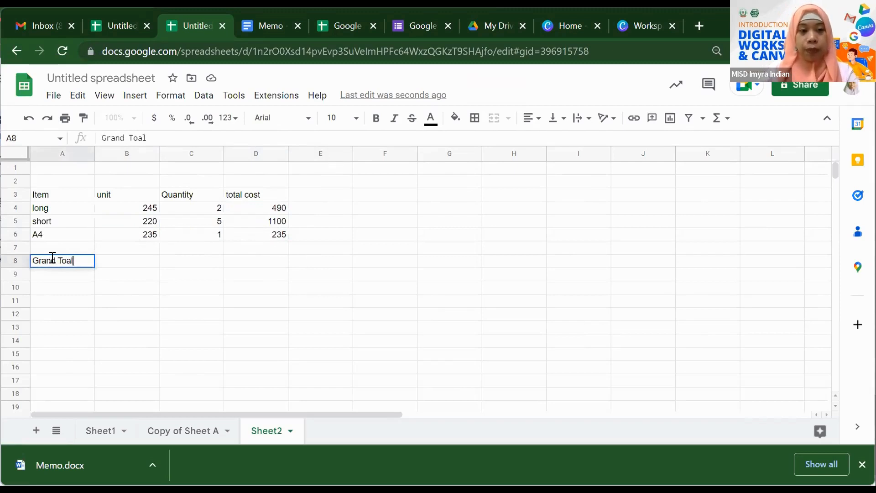
key(BackSpace)
key(BackSpace)
text(tal)
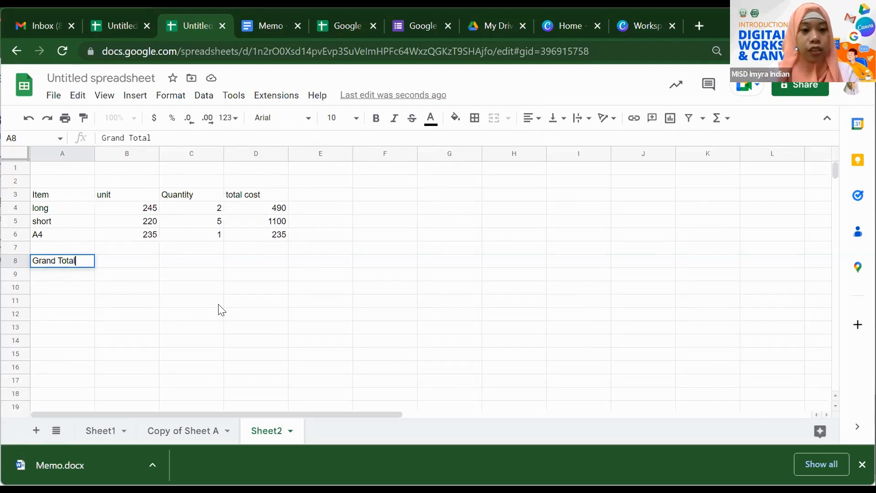
- Try to sum the total costs from D4 through D6 in B8 beside the Grand Total label, and clear the cell
click(132, 269)
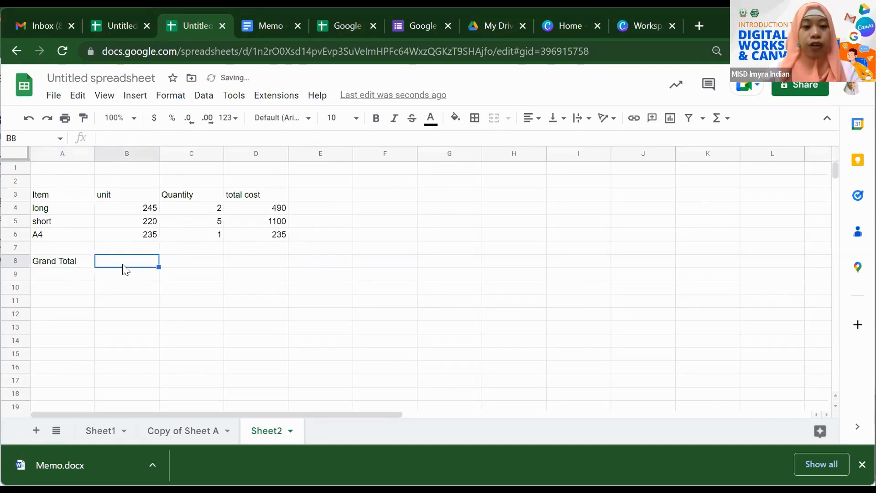
text(=su)
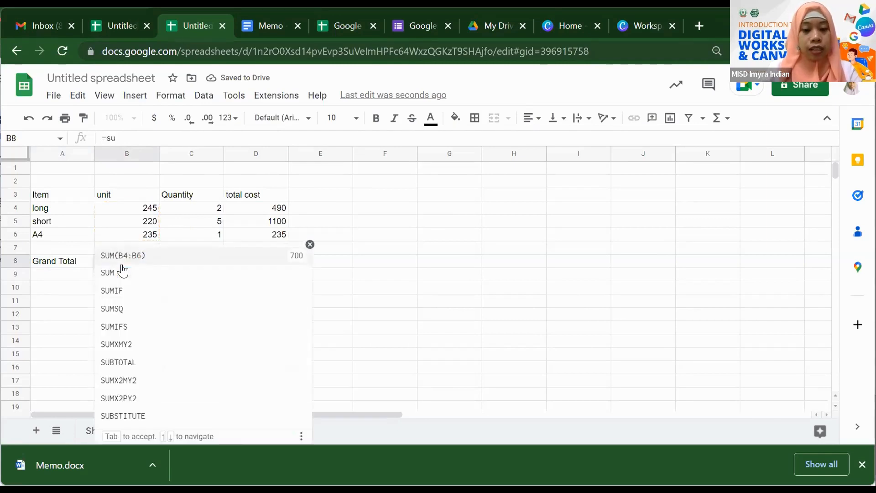
text(m()
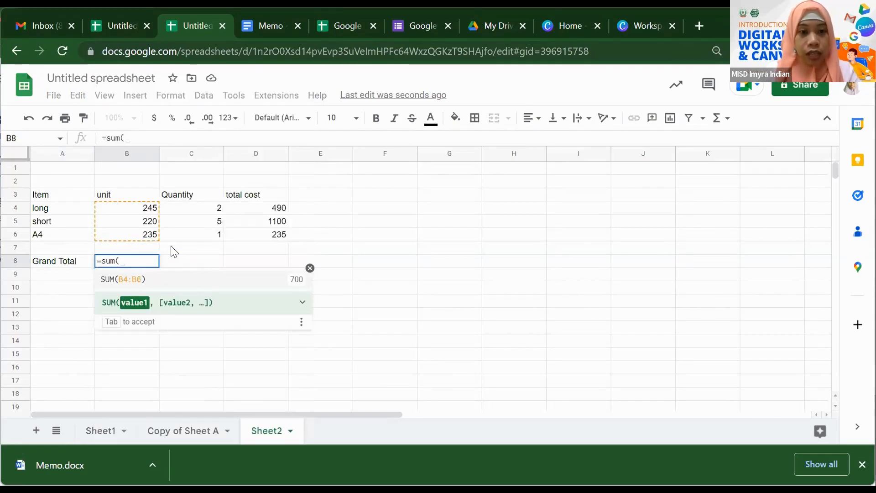
click(277, 211)
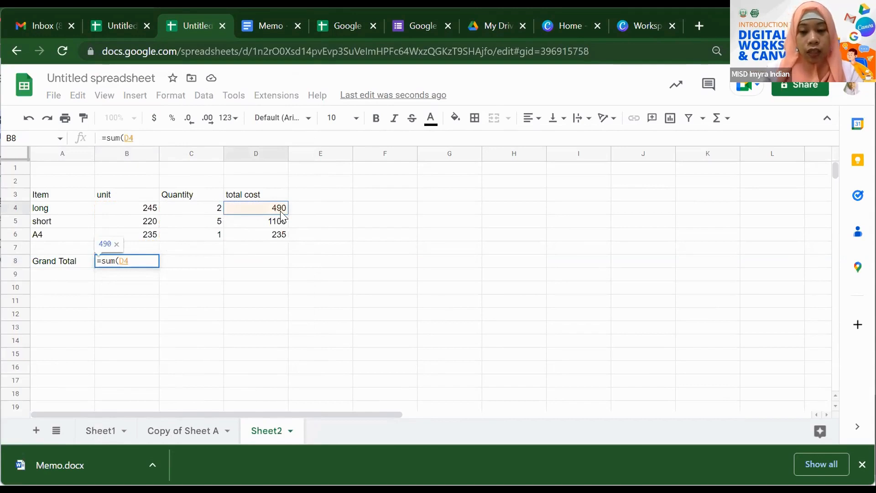
text(:)
click(275, 241)
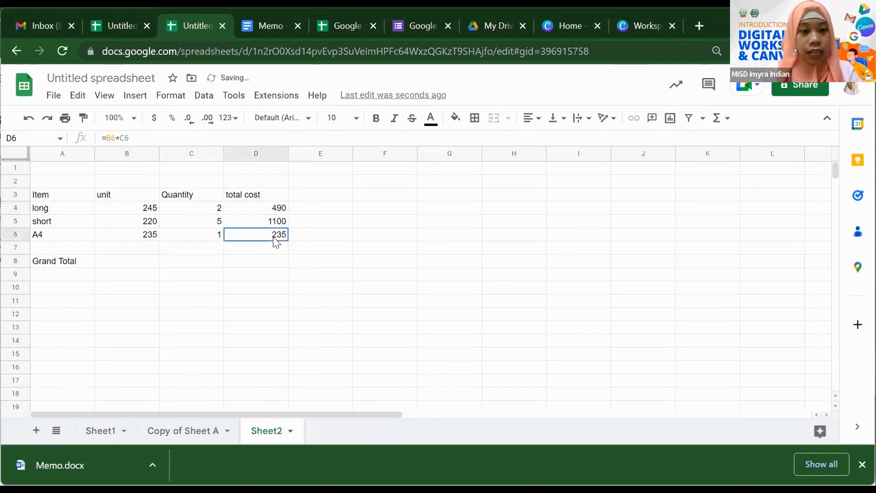
click(142, 264)
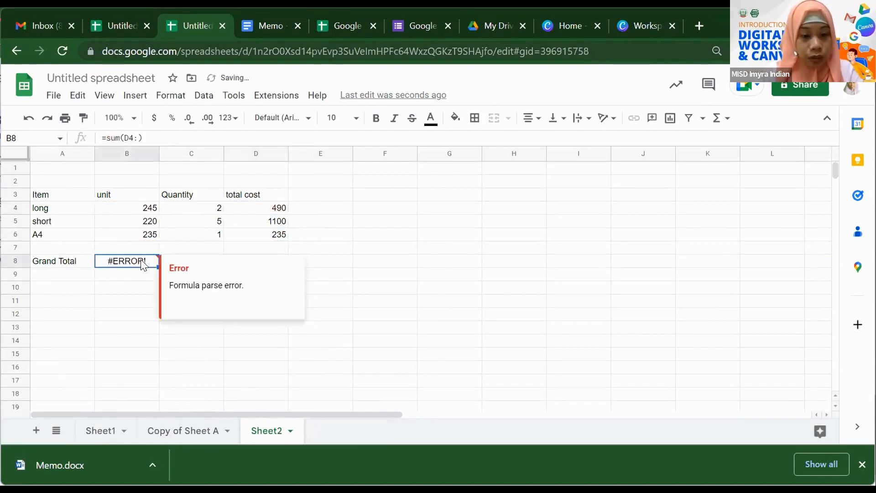
key(Delete)
- Enter the grand total formula =sum(D4:D6) in B8 and check it against the total cost cells
text(=)
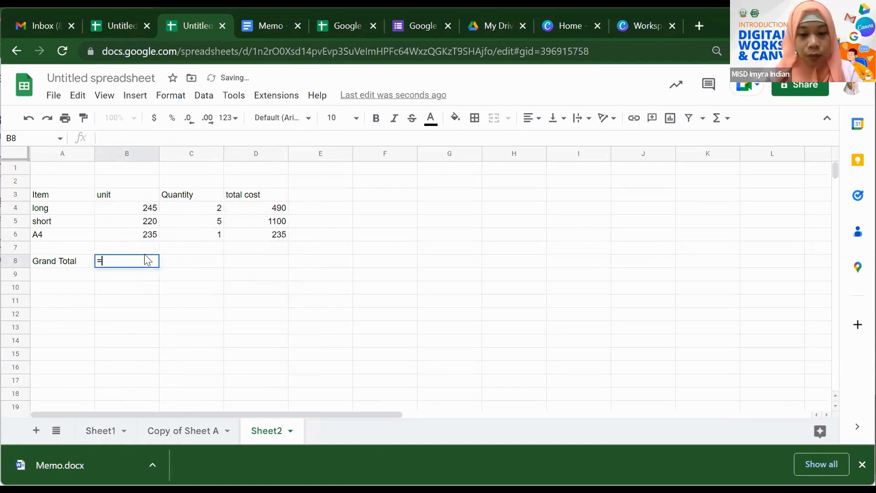
text(sum()
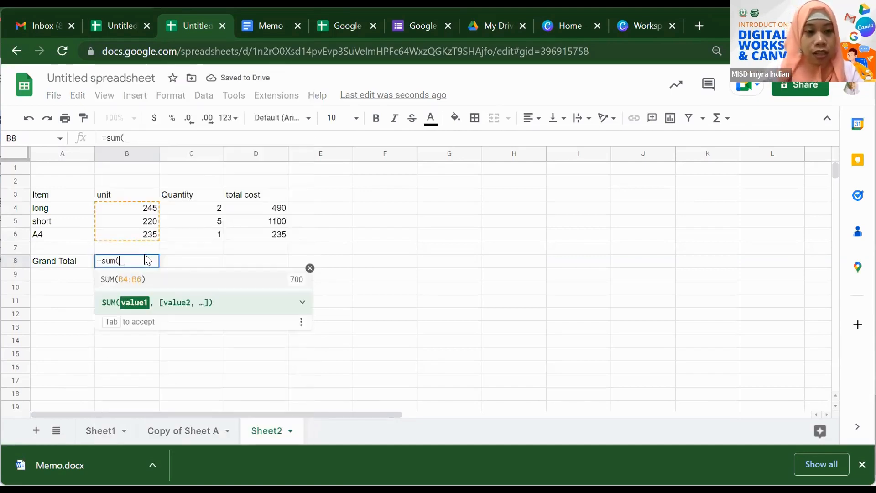
drag(279, 213, 280, 244)
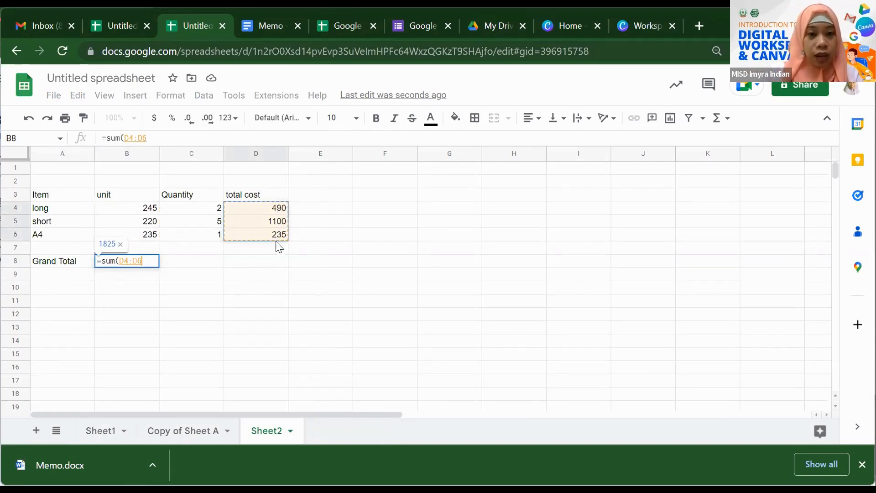
key(Return)
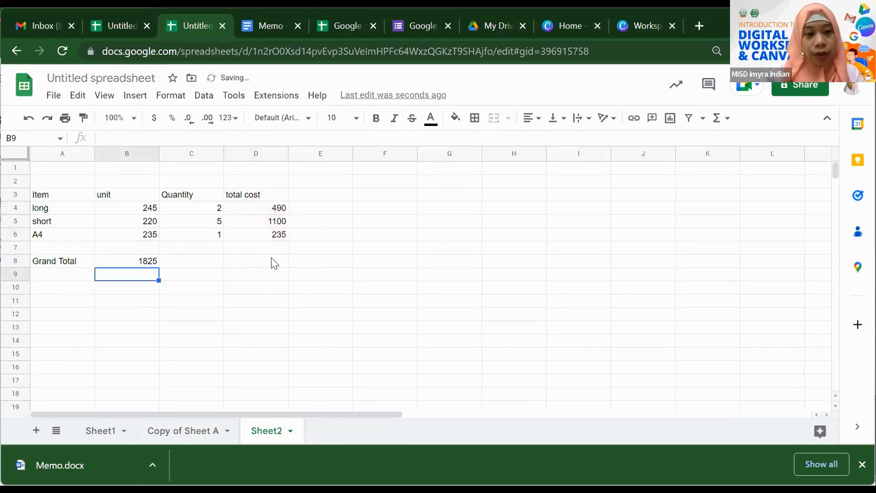
click(142, 262)
drag(251, 206, 272, 238)
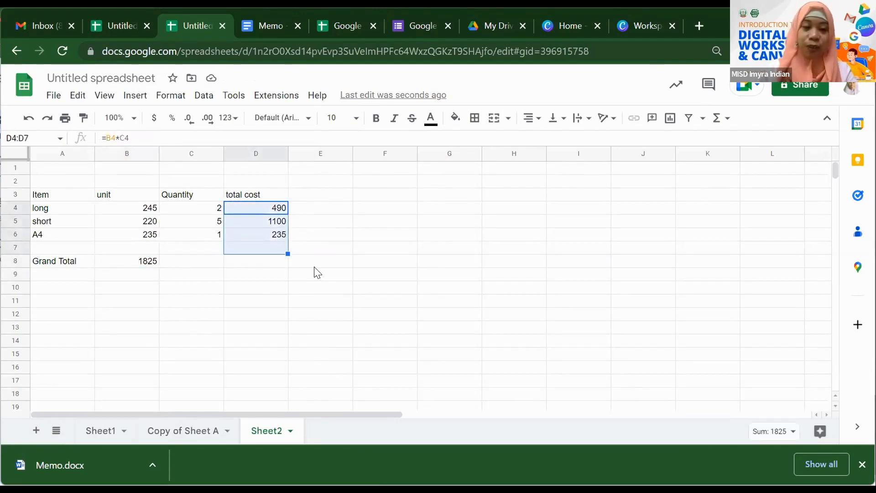